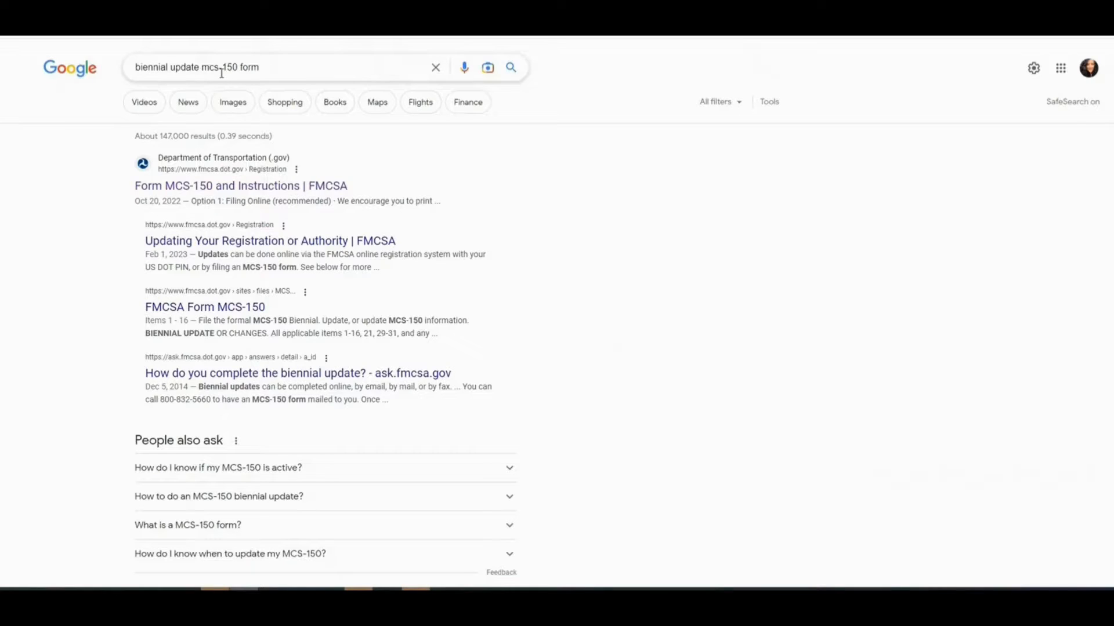
Open the Form MCS-150 and Instructions page from the search results and follow its link for filing the required MCS-150 forms online.
left_click(254, 186)
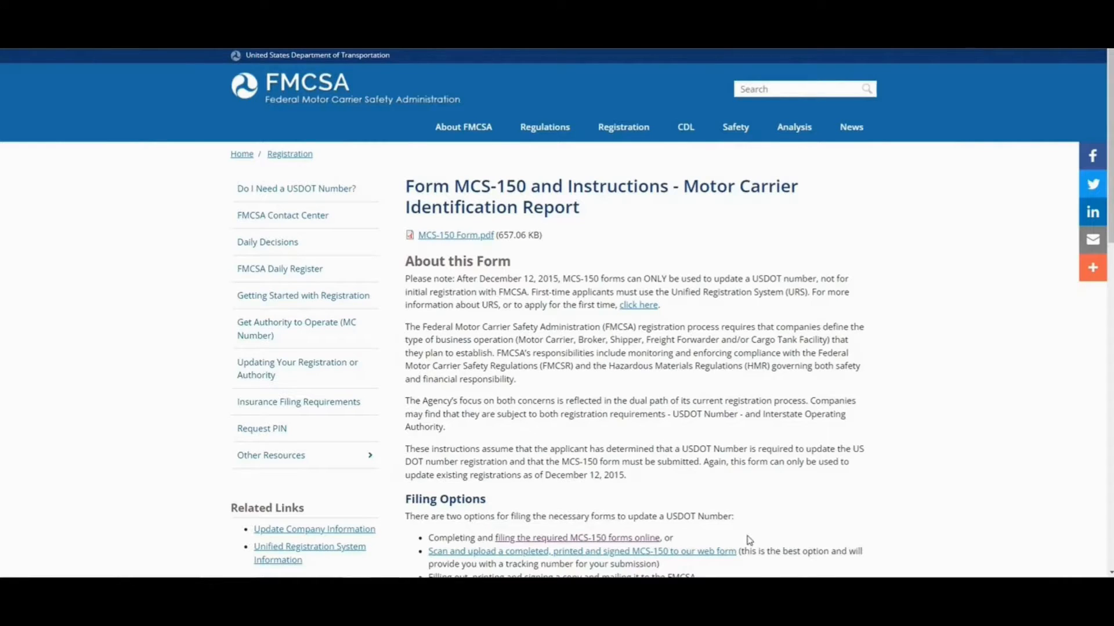
scroll(620, 467, "down", 1)
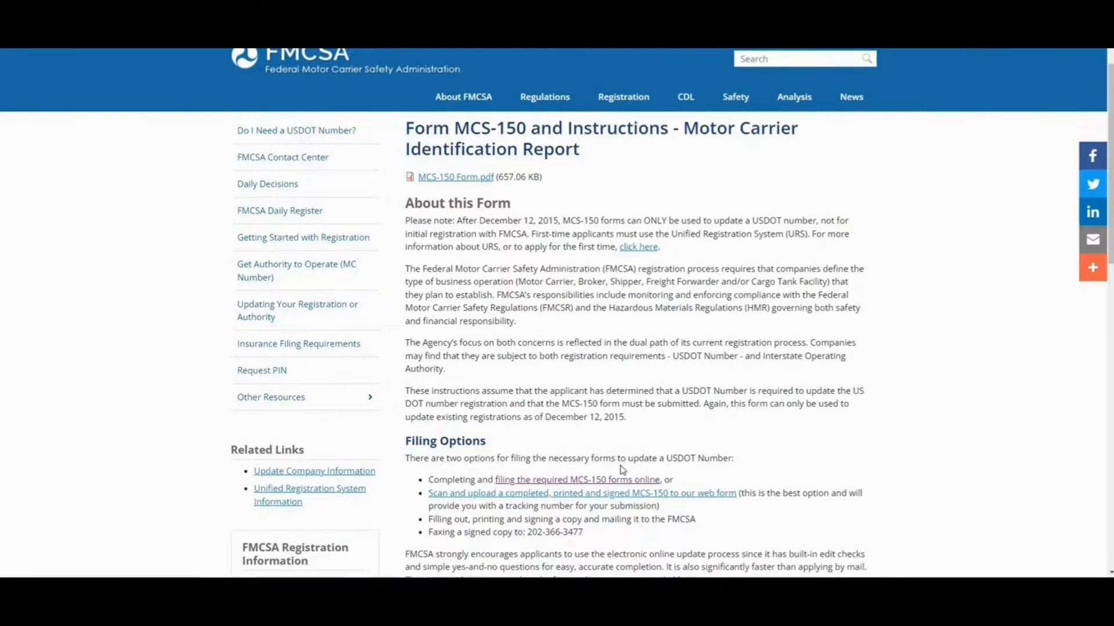
scroll(622, 470, "down", 2)
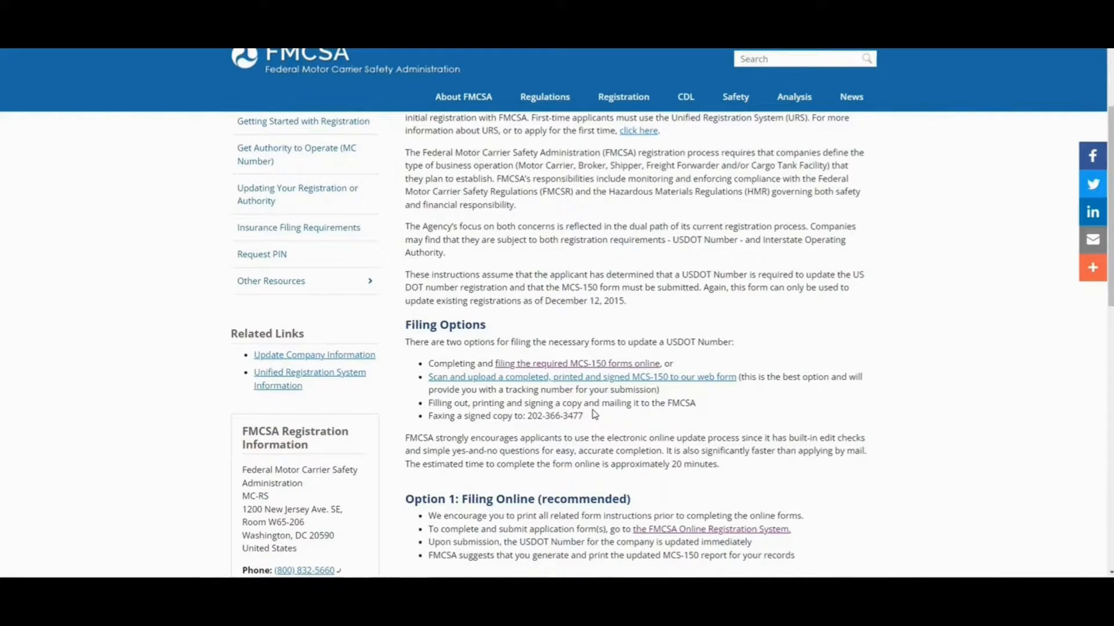
scroll(528, 368, "down", 1)
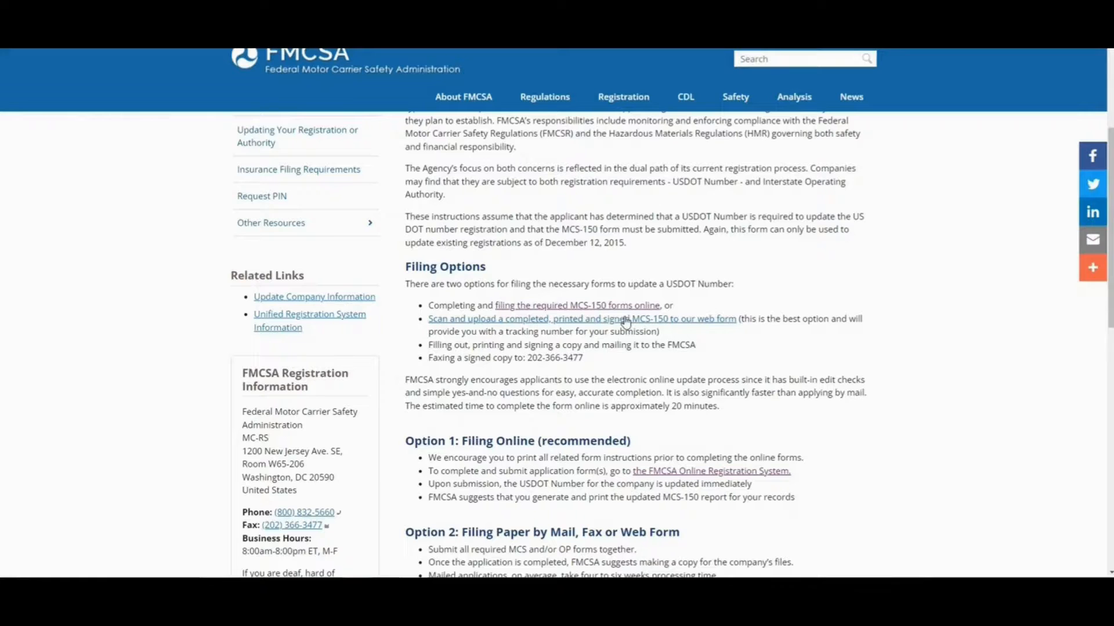
scroll(770, 493, "up", 1)
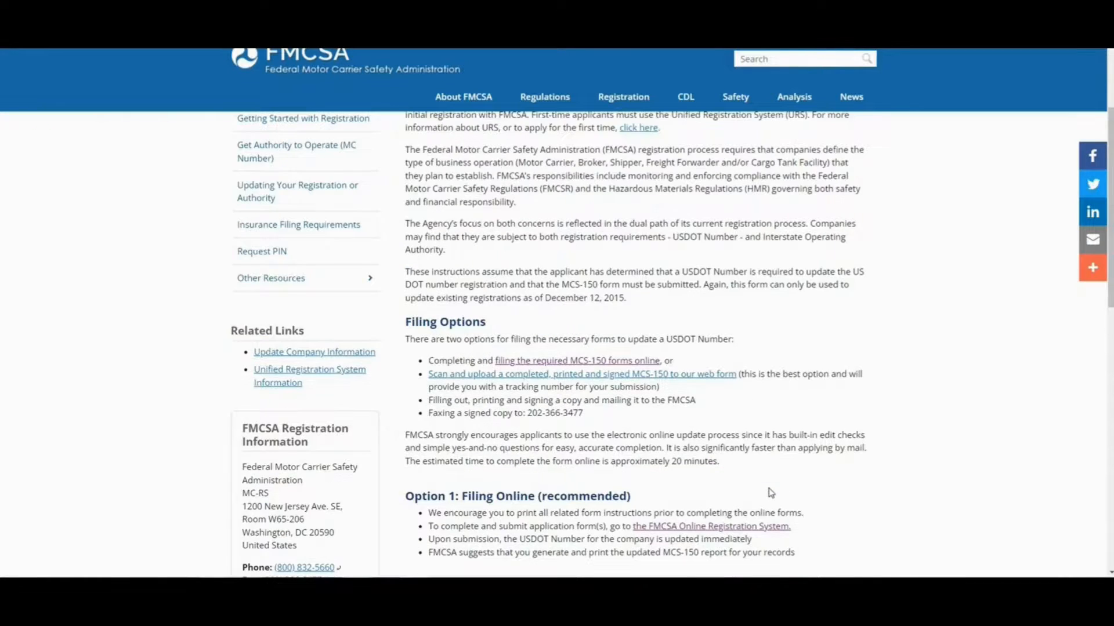
left_click(588, 367)
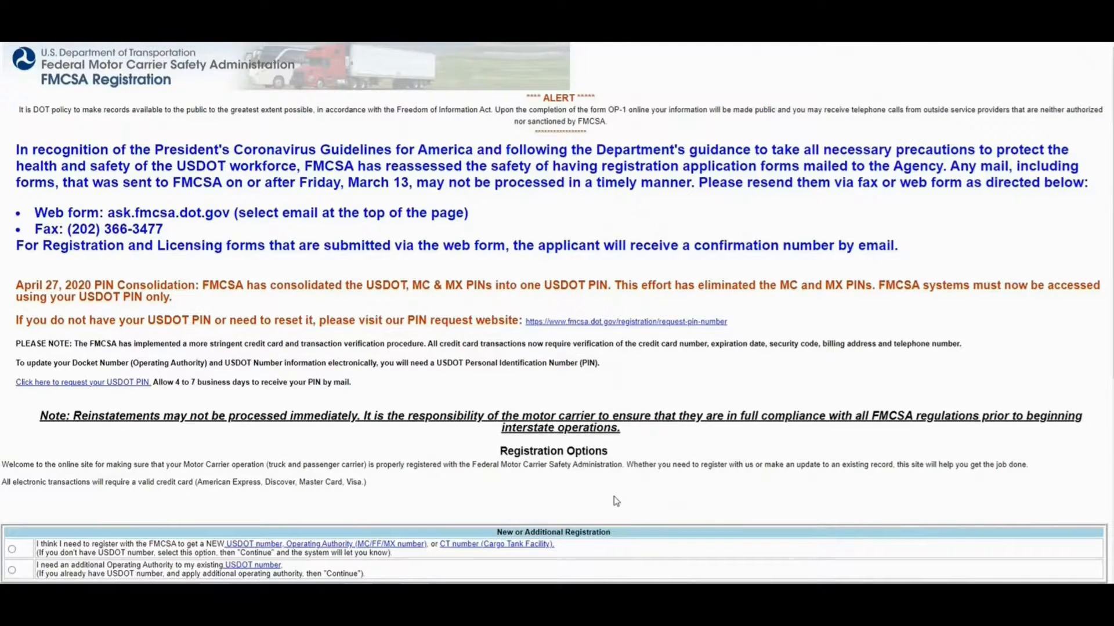
Choose the registration option for updating USDOT number information or filing the biennial update (MCS-150), and start filing electronically.
scroll(616, 501, "down", 2)
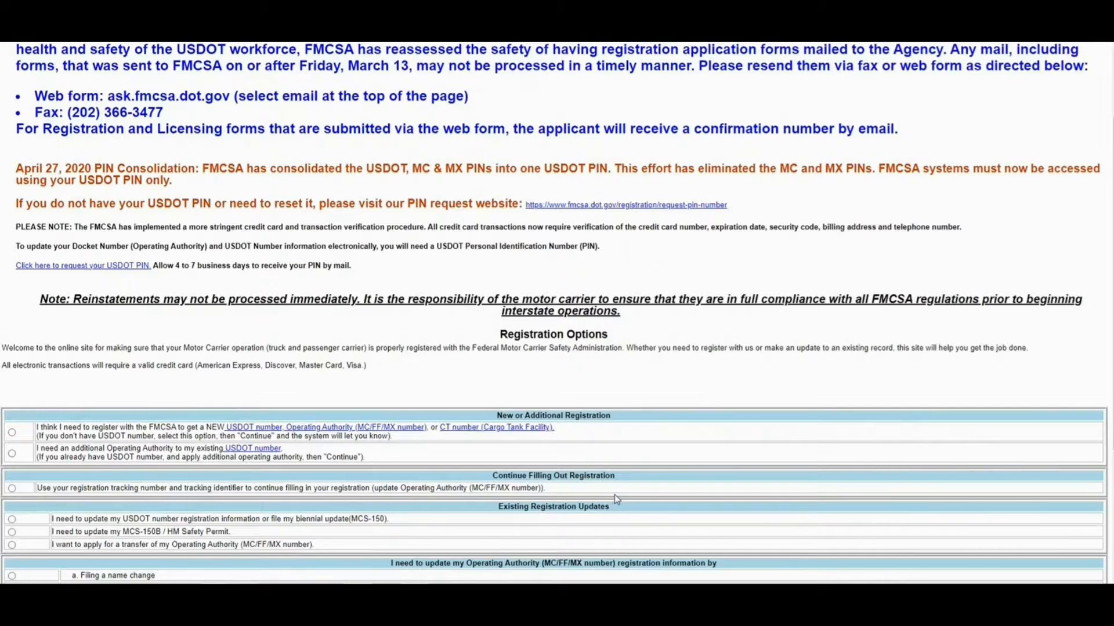
scroll(615, 497, "up", 2)
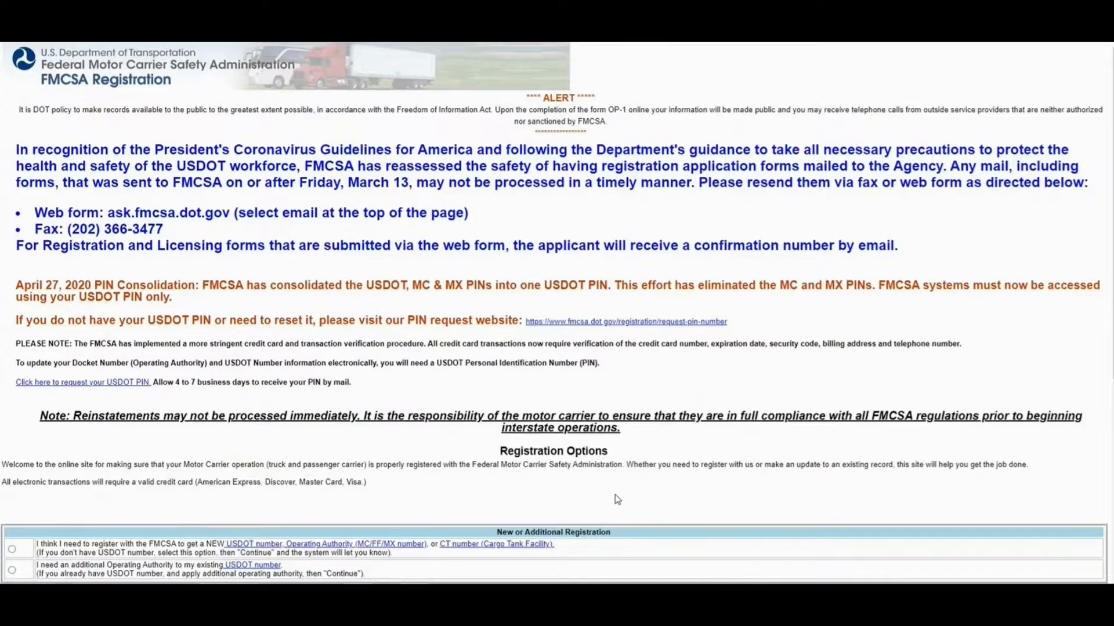
scroll(617, 499, "down", 3)
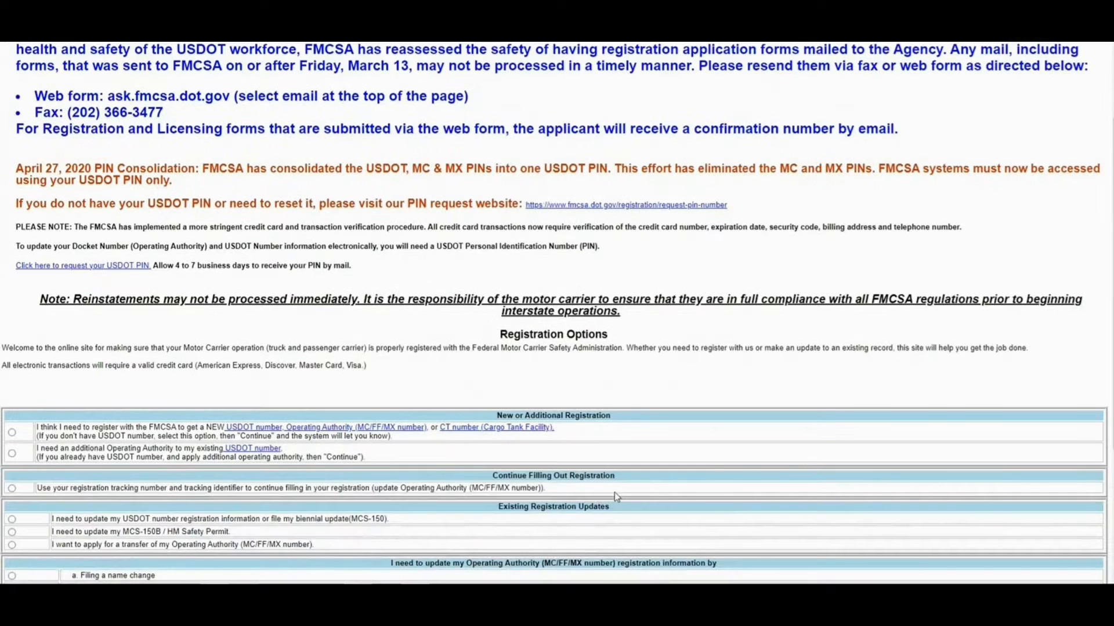
scroll(567, 408, "down", 1)
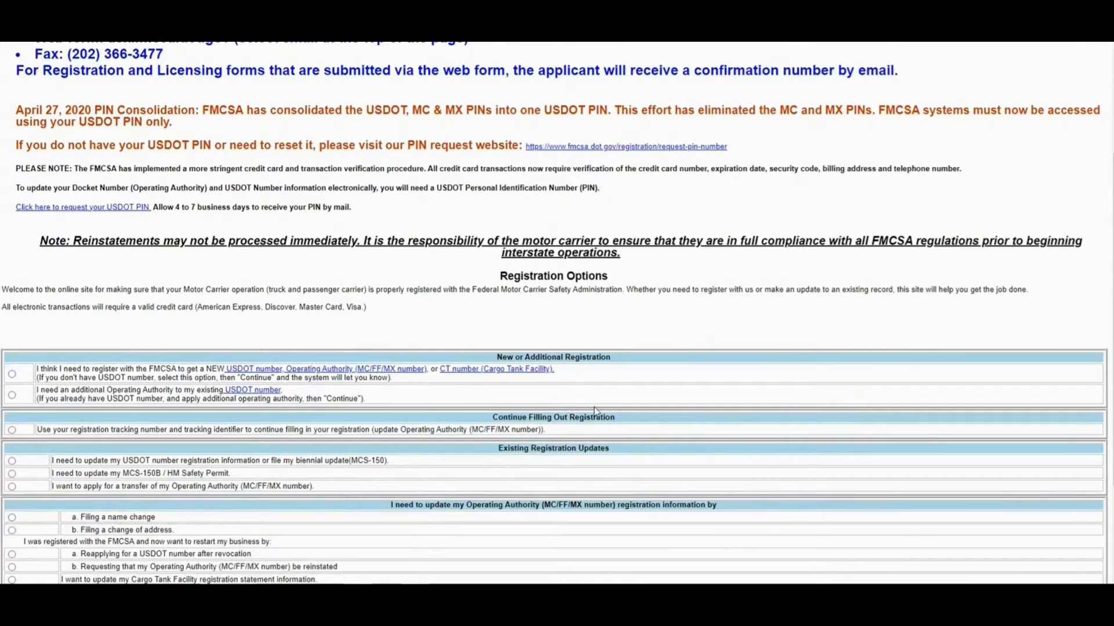
scroll(596, 412, "down", 2)
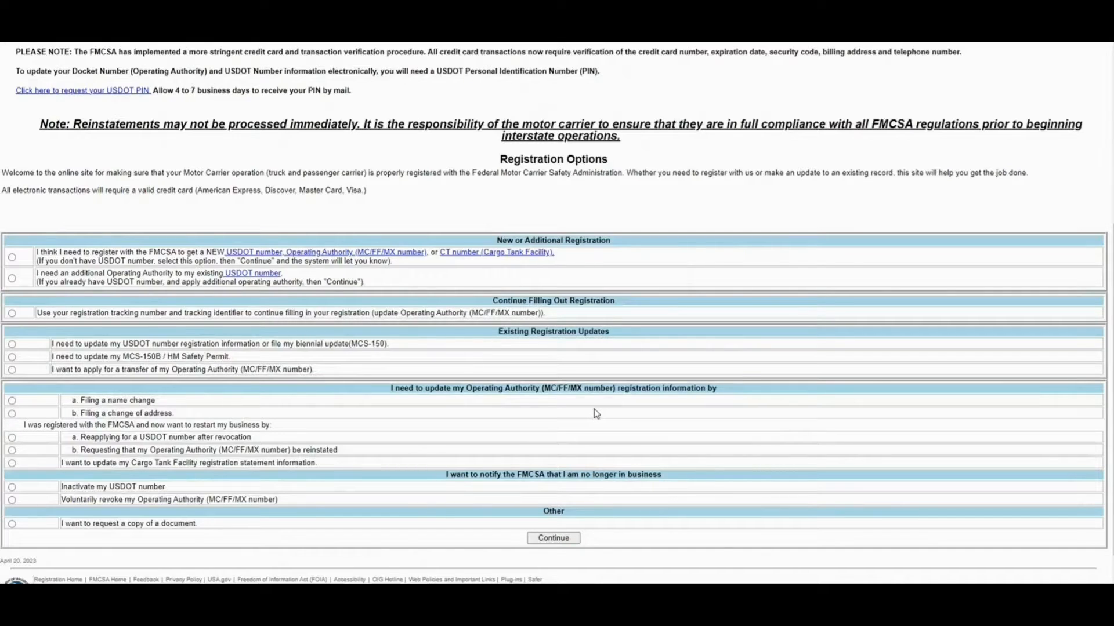
scroll(624, 412, "down", 1)
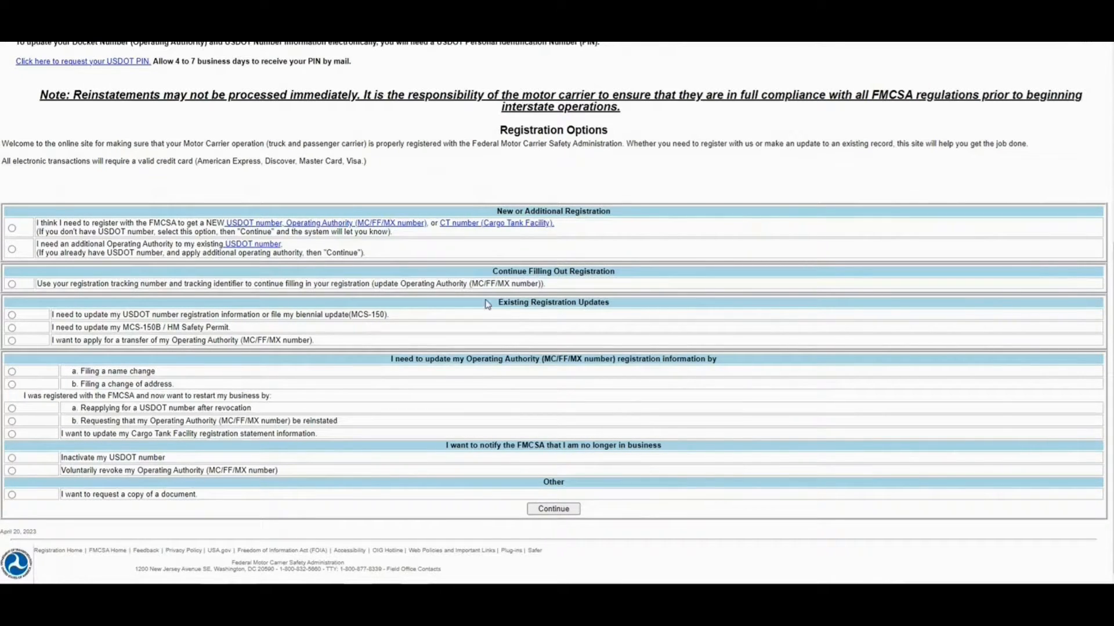
left_click_drag(488, 301, 615, 313)
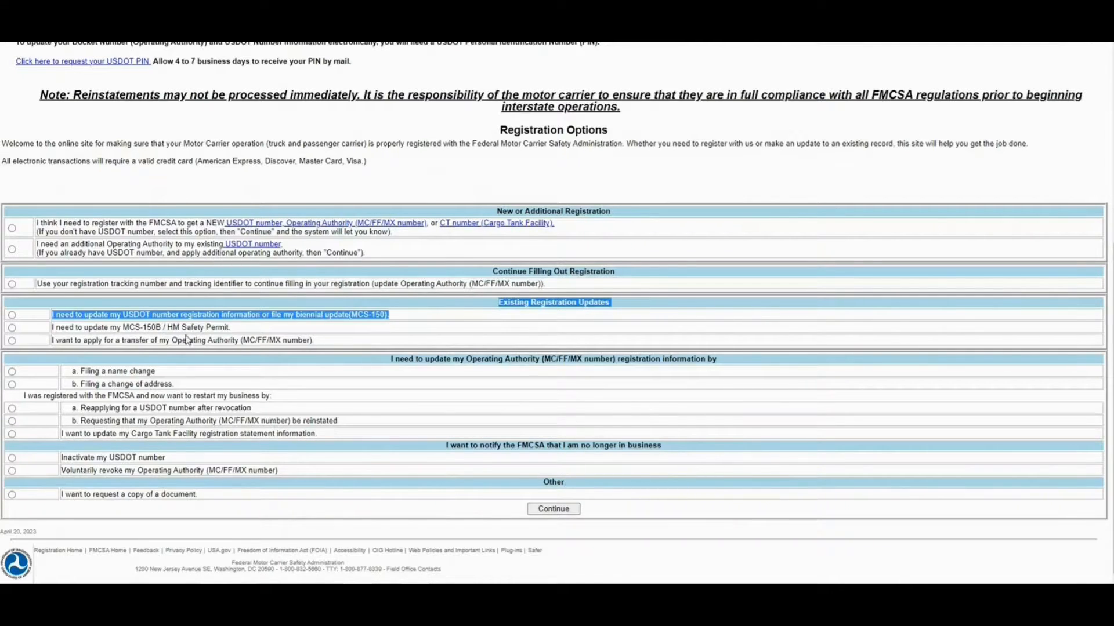
left_click(462, 336)
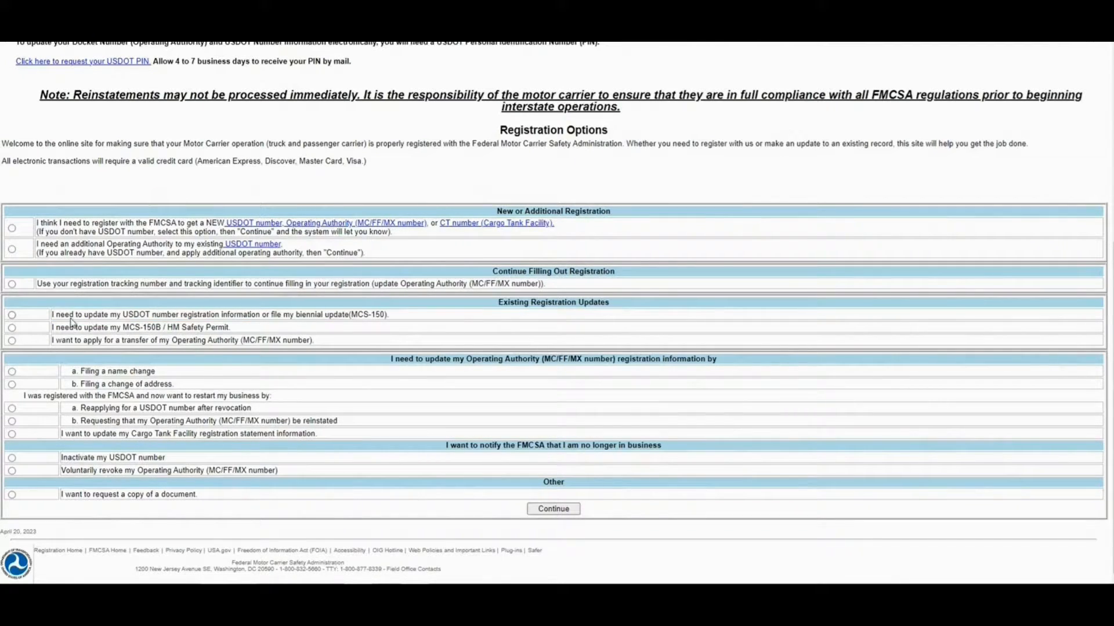
left_click(11, 315)
left_click(552, 509)
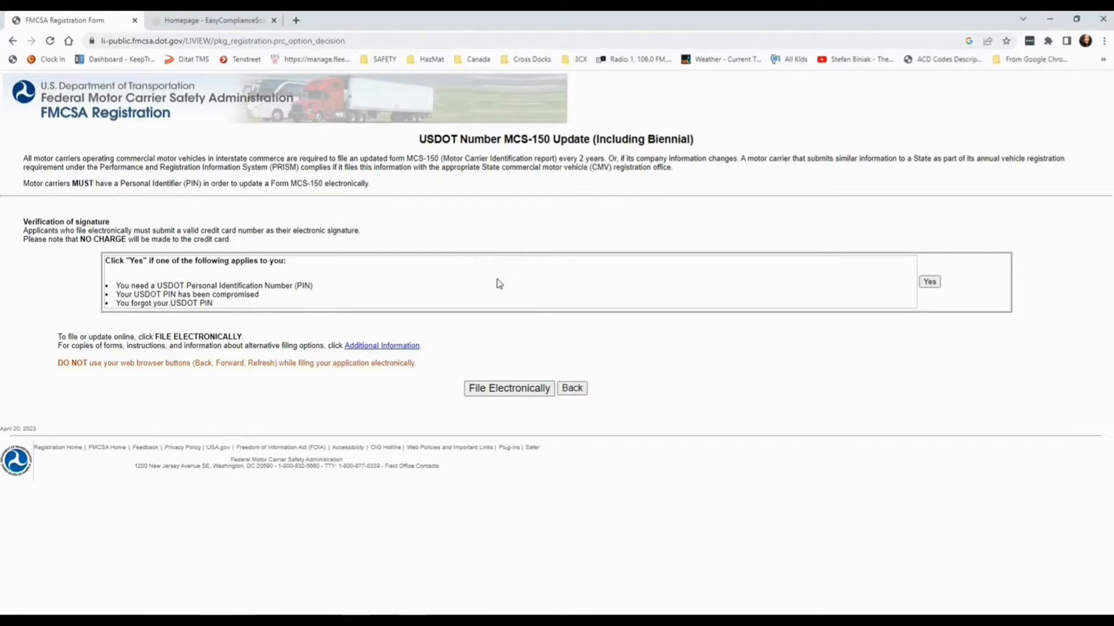
left_click(509, 388)
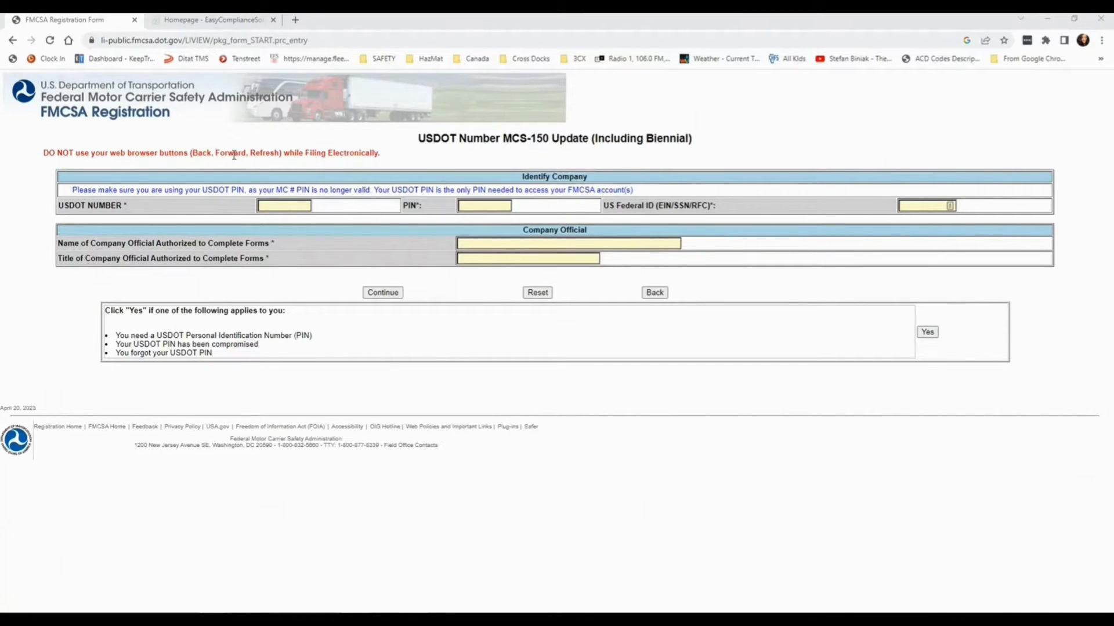
Fill in the company's USDOT number, USDOT PIN and US Federal ID in the Identify Company section.
right_click(271, 207)
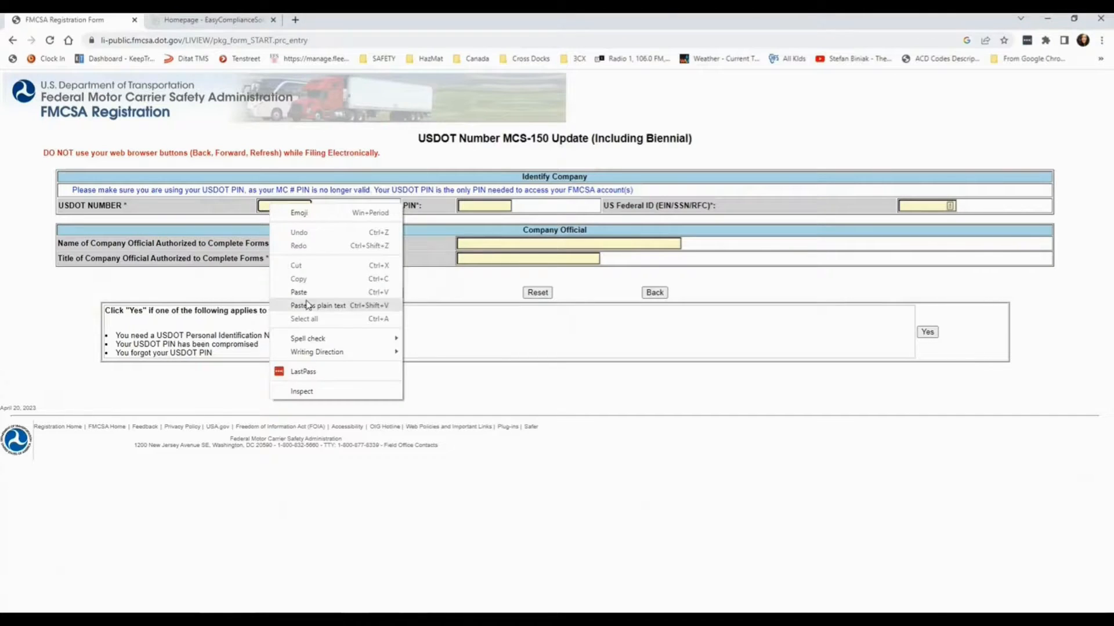
left_click(298, 292)
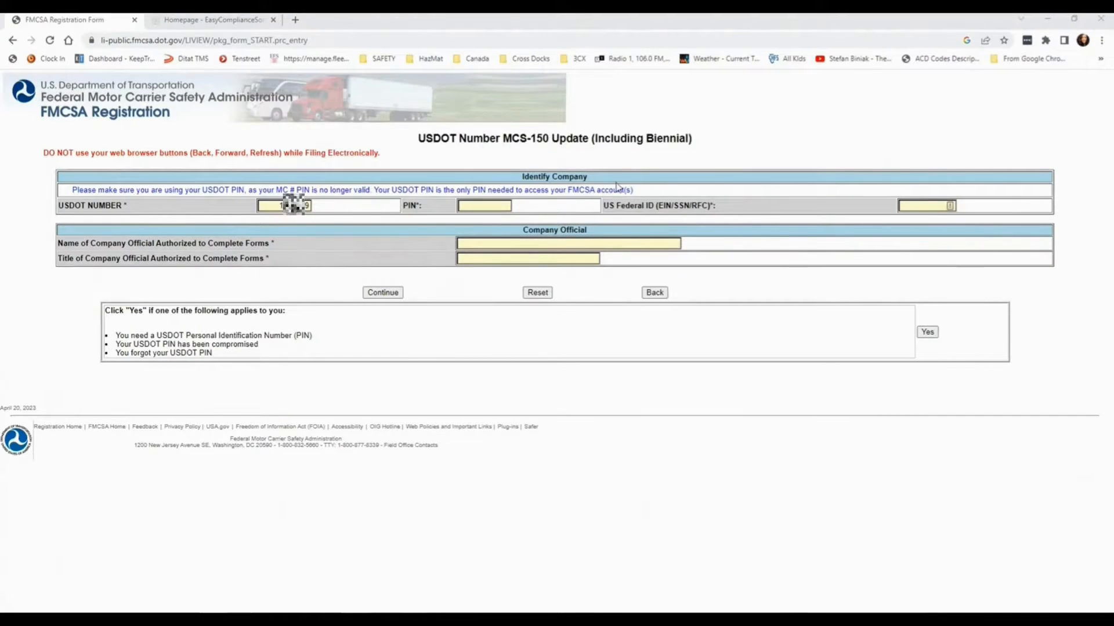
right_click(467, 206)
left_click(496, 294)
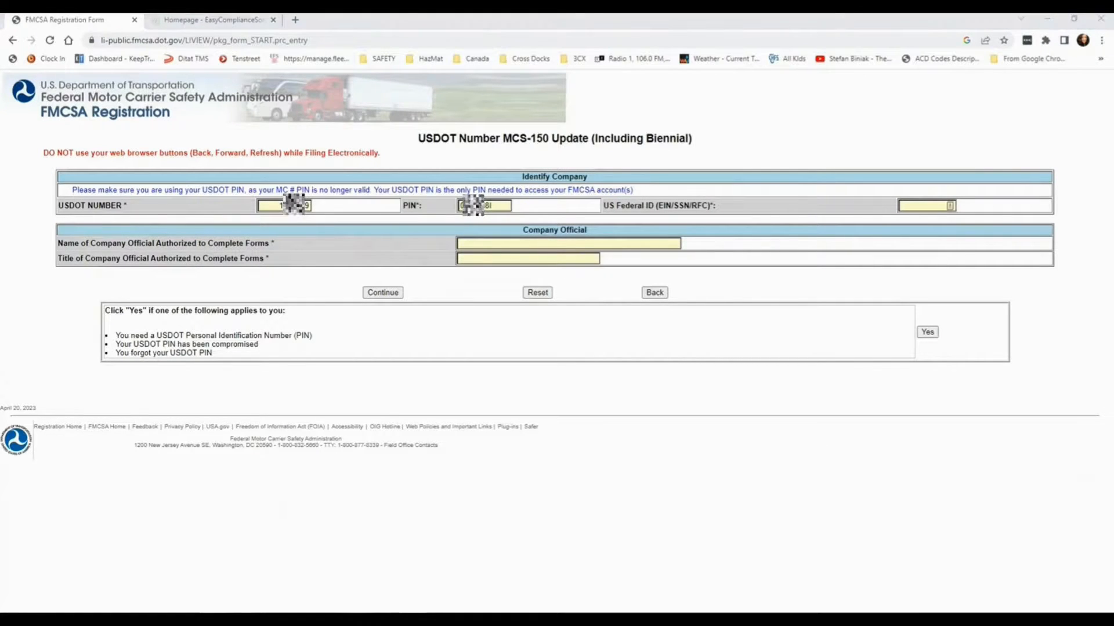
right_click(905, 206)
left_click(934, 291)
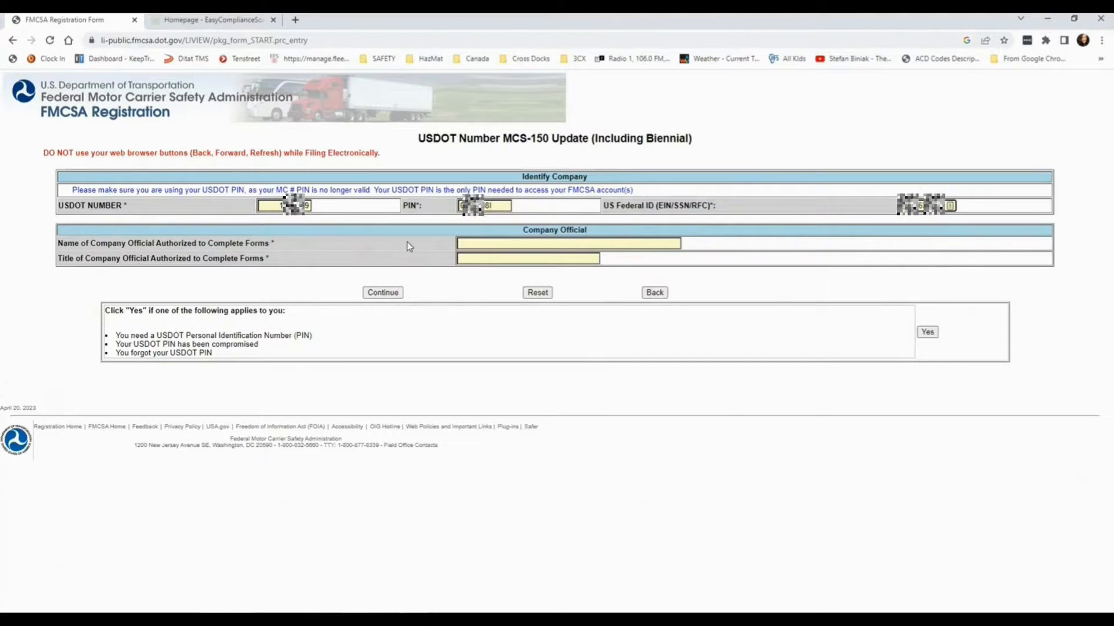
Enter the authorized company official's name and title, submit the identification form, and confirm that the displayed company is correct.
left_click(571, 245)
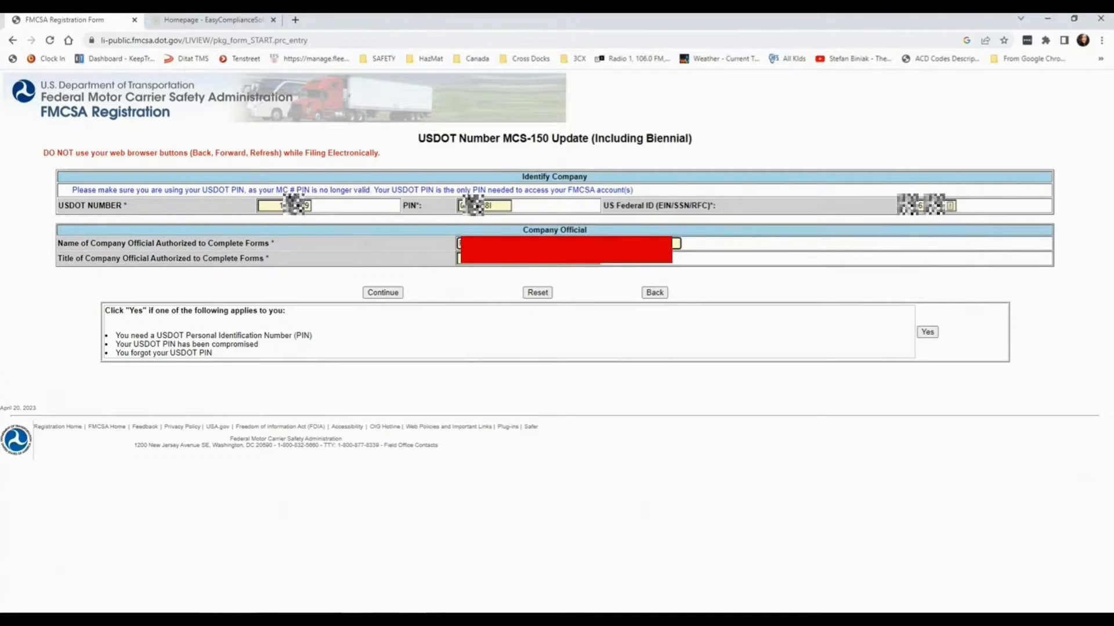
left_click(571, 260)
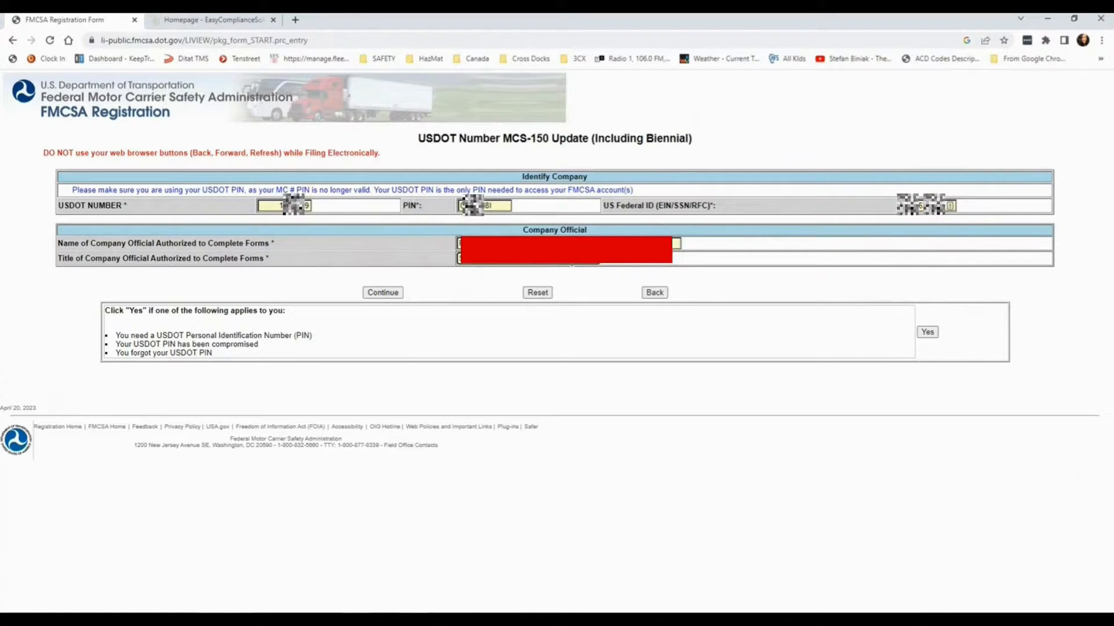
left_click(389, 298)
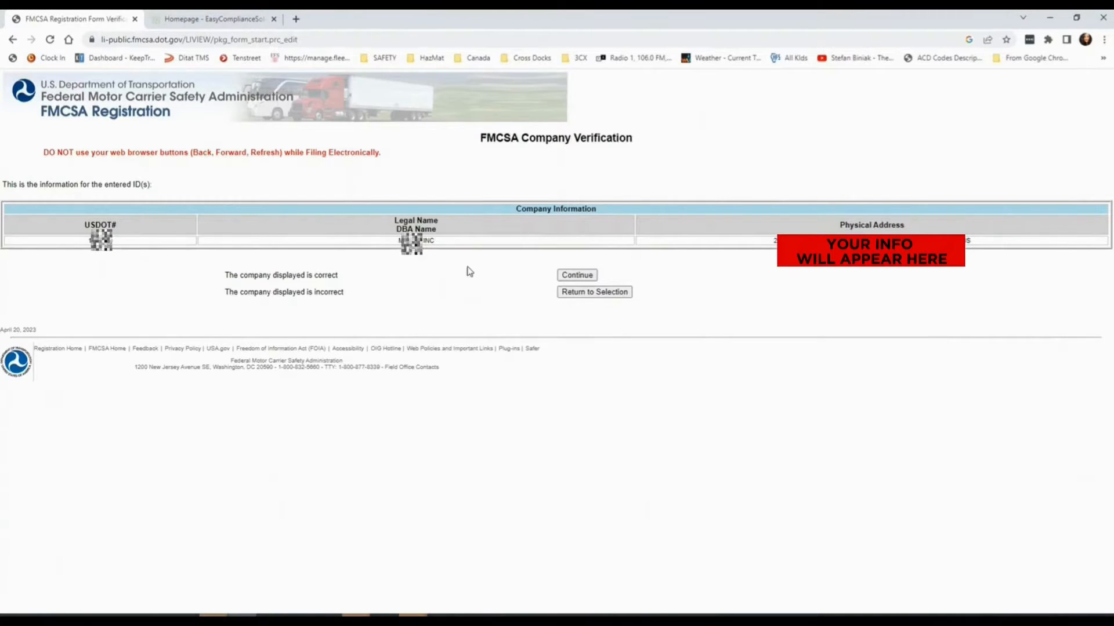
left_click(576, 276)
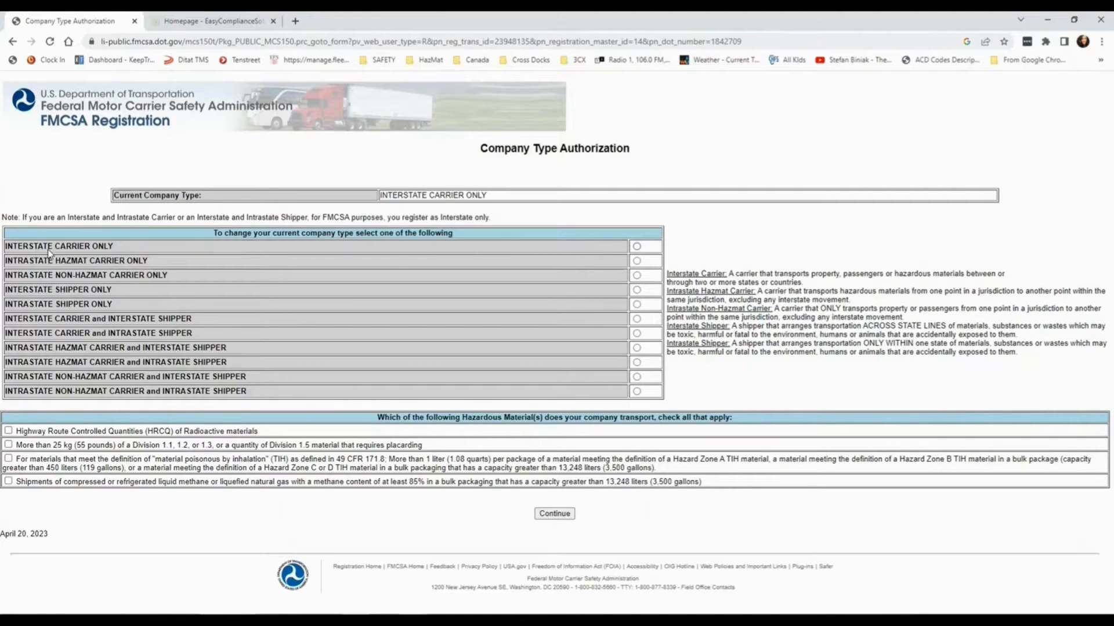
Select INTERSTATE CARRIER ONLY as the company type and continue through the page with the company's names, addresses and officers.
left_click(636, 247)
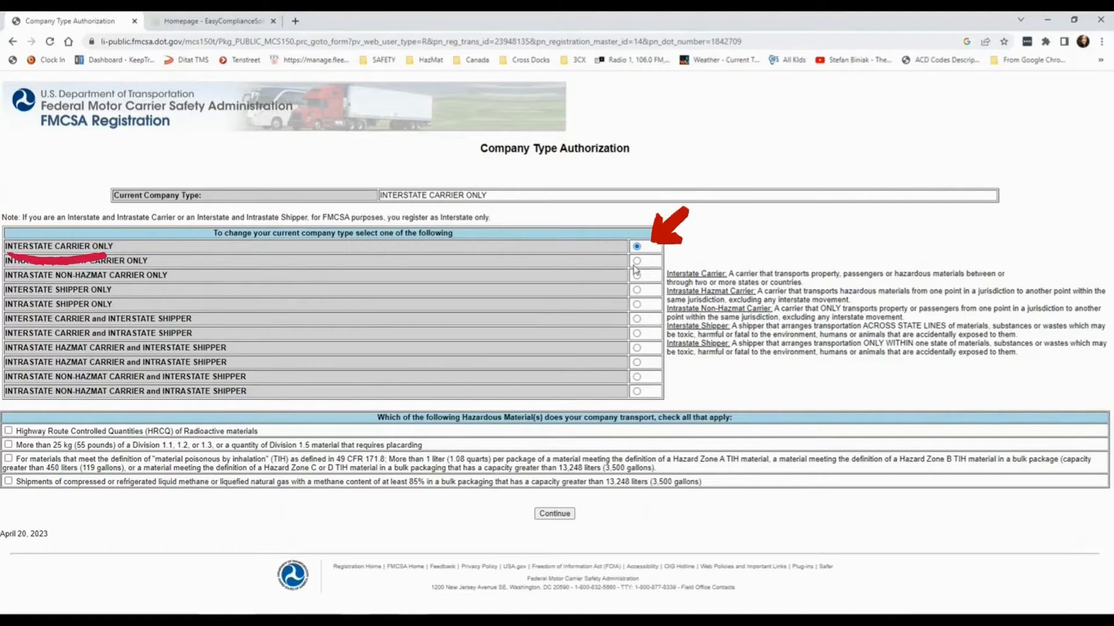
left_click(554, 514)
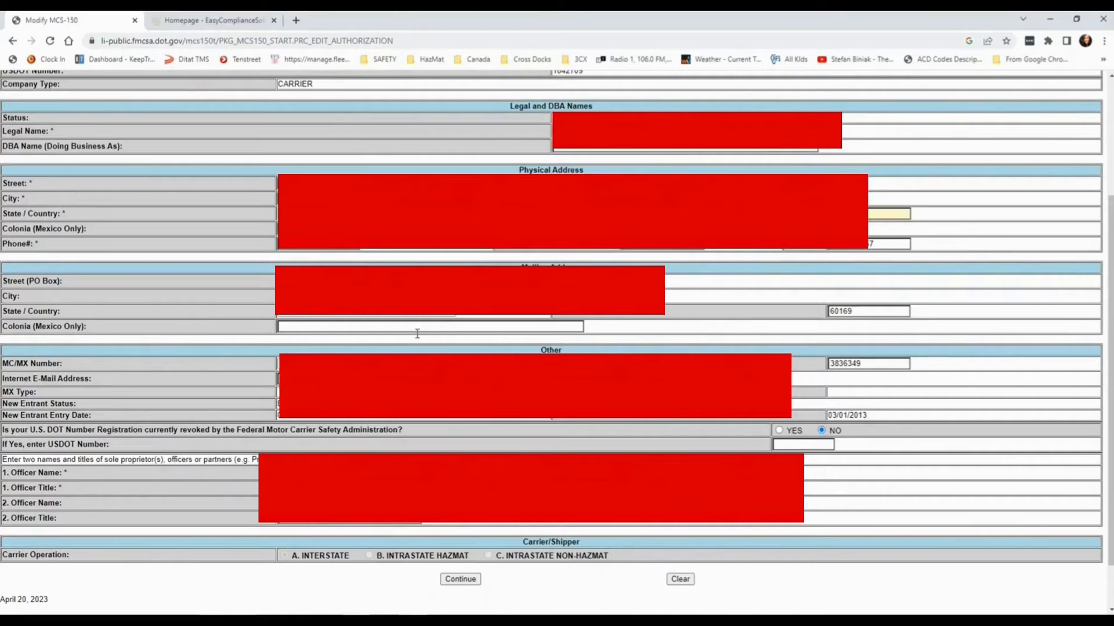
left_click(460, 580)
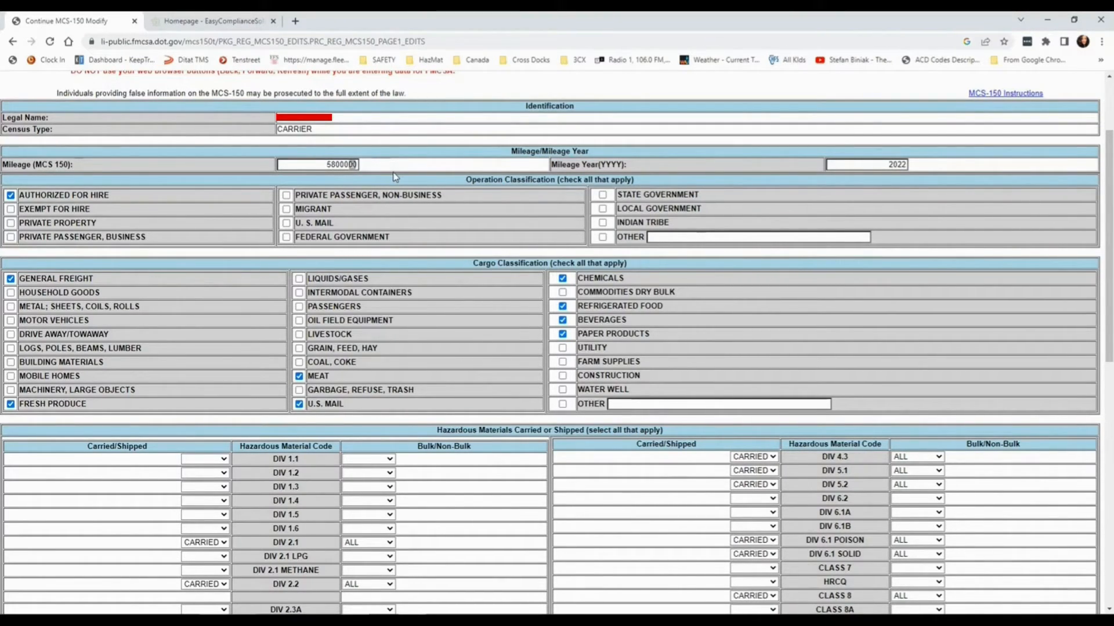
Review the MCS-150 mileage and mileage year, operation classification, cargo classification and hazardous materials sections.
scroll(435, 267, "up", 1)
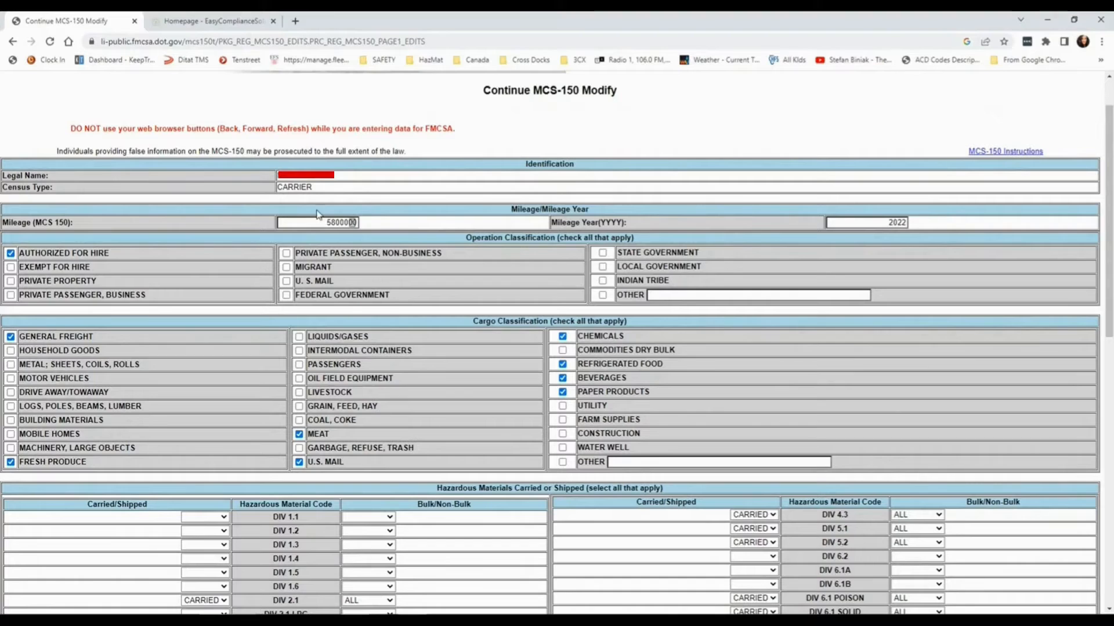
left_click_drag(321, 222, 371, 225)
left_click(485, 256)
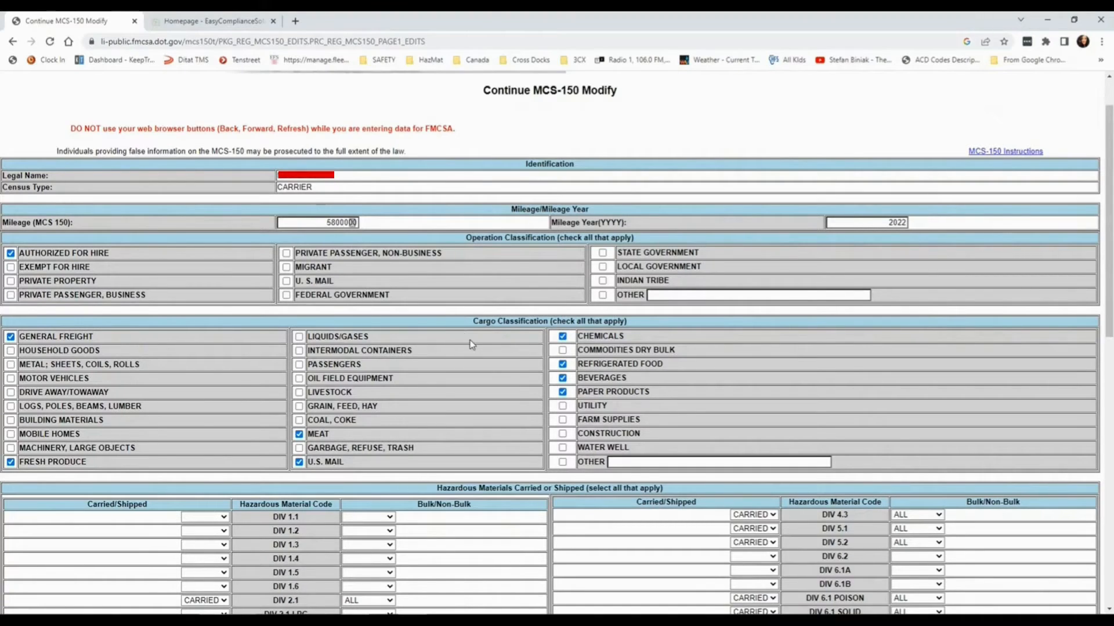
scroll(493, 358, "down", 1)
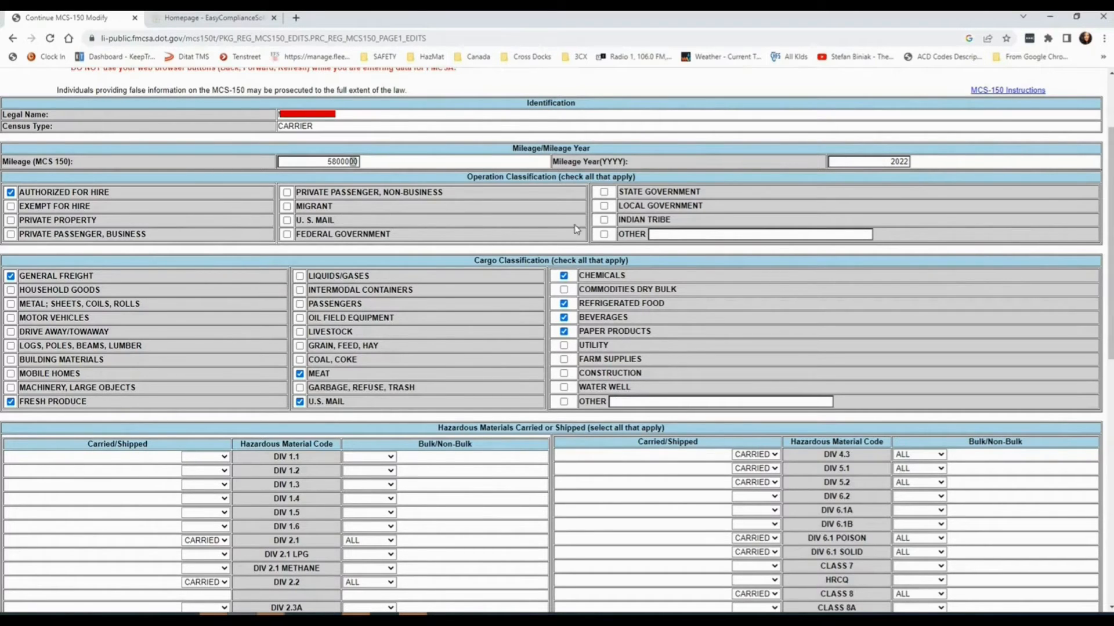
scroll(570, 249, "down", 2)
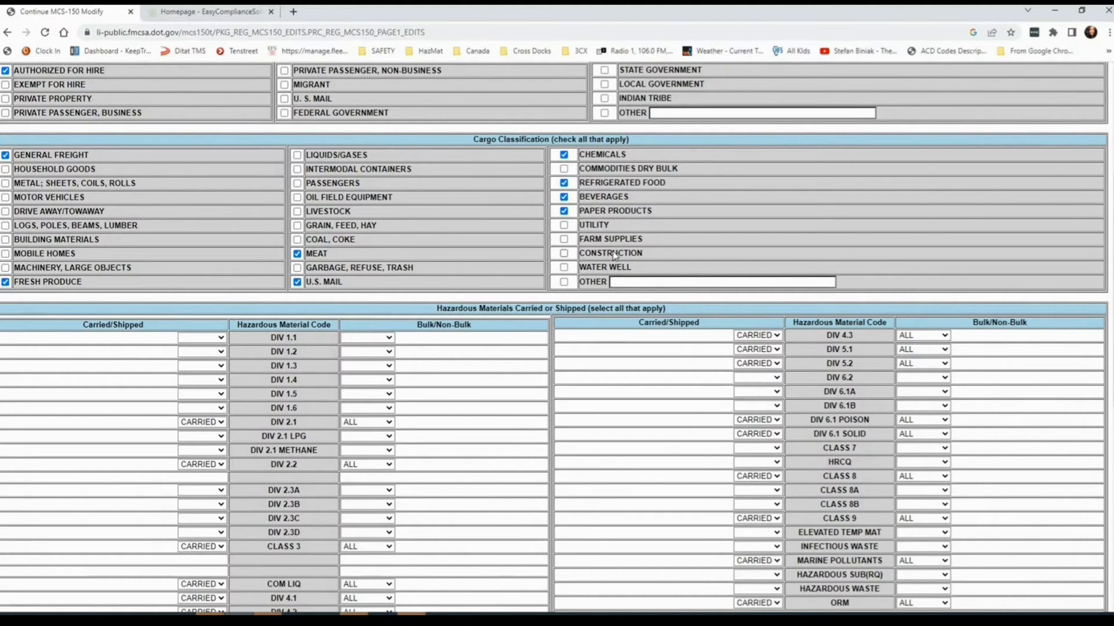
scroll(536, 272, "down", 1)
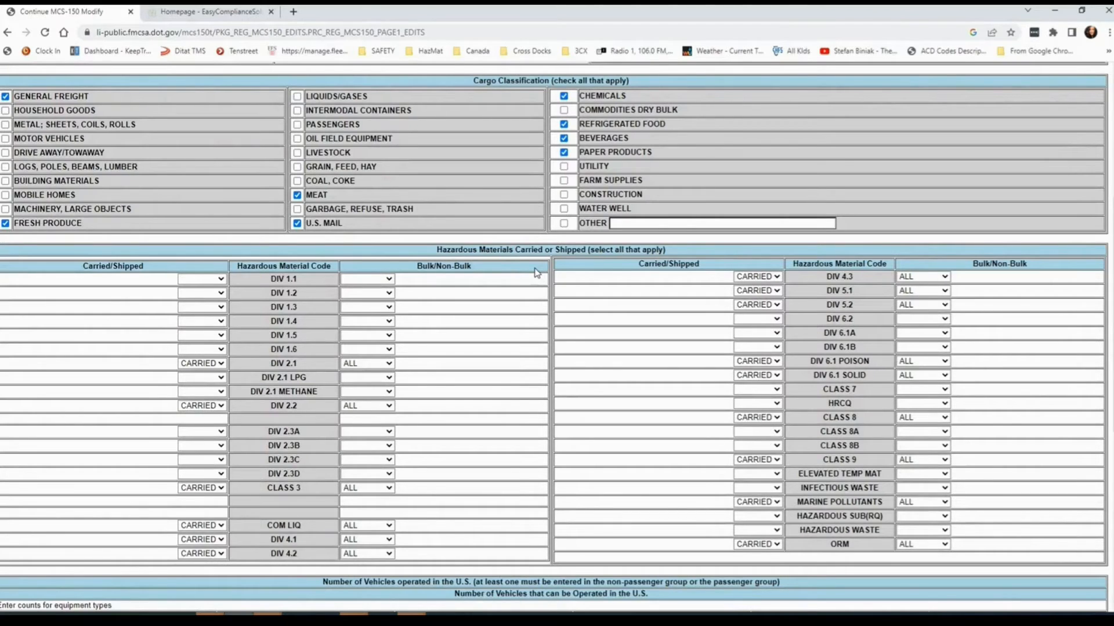
scroll(536, 273, "down", 1)
scroll(536, 273, "down", 1)
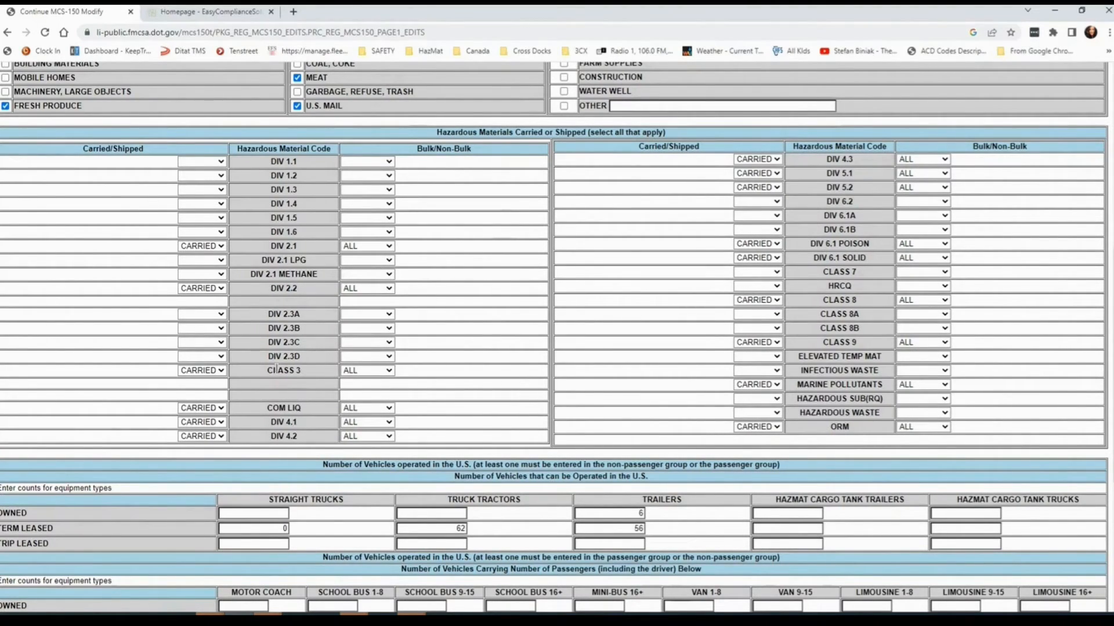
Examine the Carried/Shipped and Bulk/Non-Bulk choices for hazardous material code DIV 2.1.
left_click(198, 247)
left_click(196, 249)
left_click(195, 269)
left_click(195, 249)
left_click(372, 246)
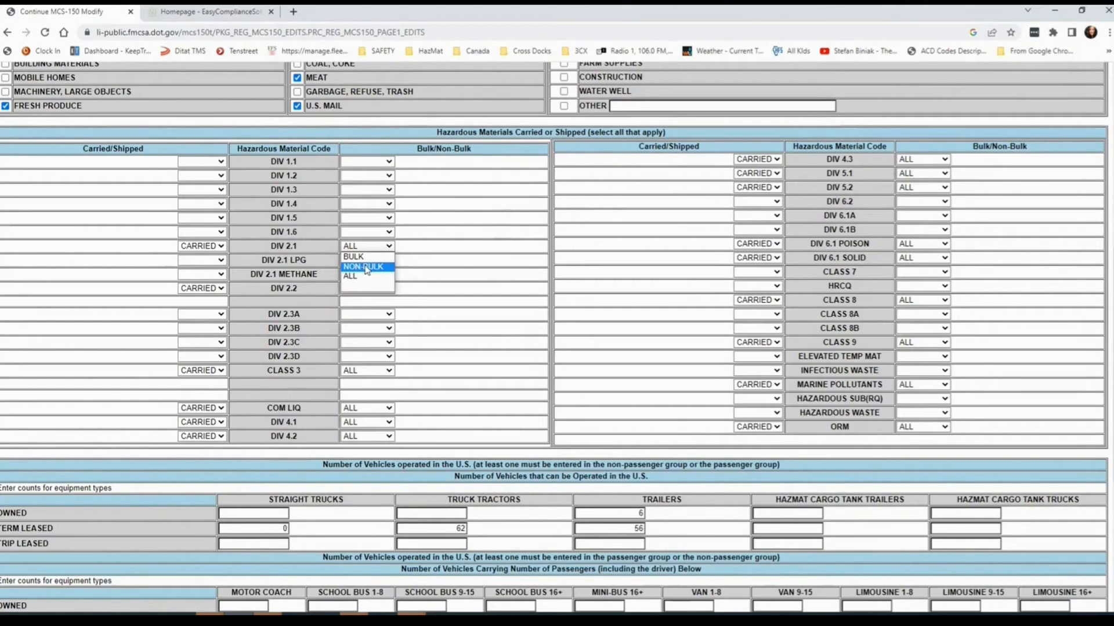
left_click(365, 248)
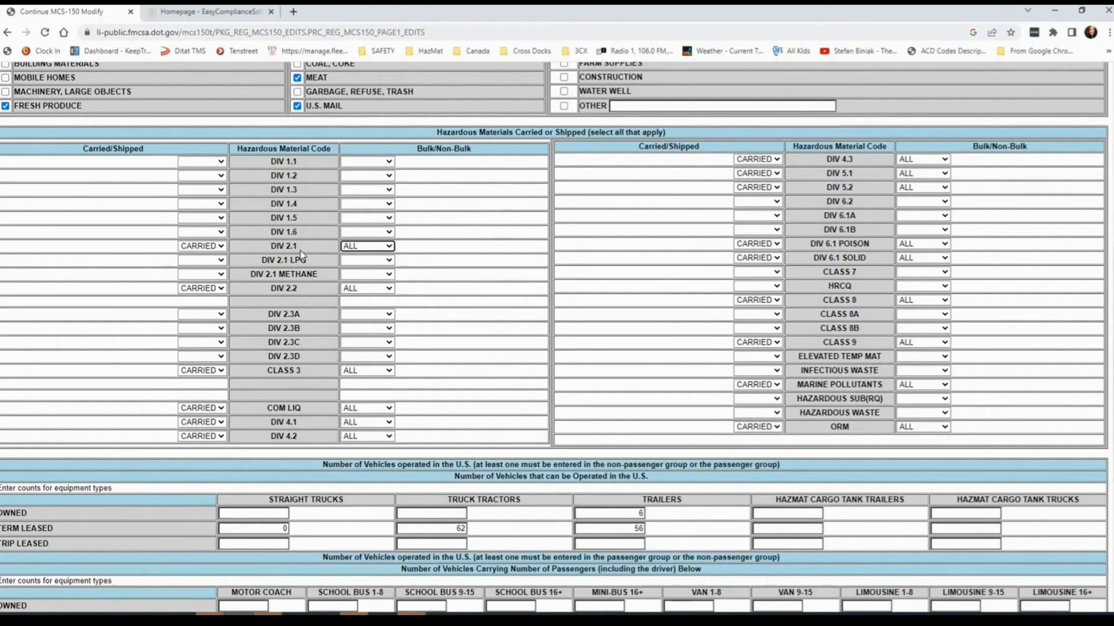
Review the hazardous materials selections, the vehicle counts by ownership type, and the drivers subject to FMCSR section.
key("shift+Tab")
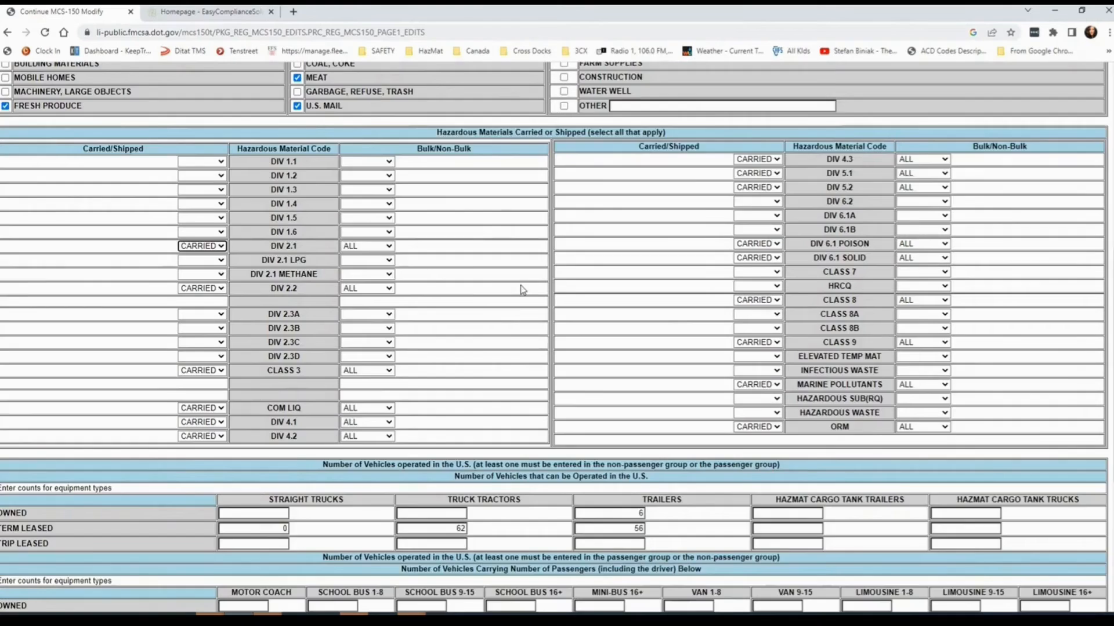
scroll(874, 265, "up", 1)
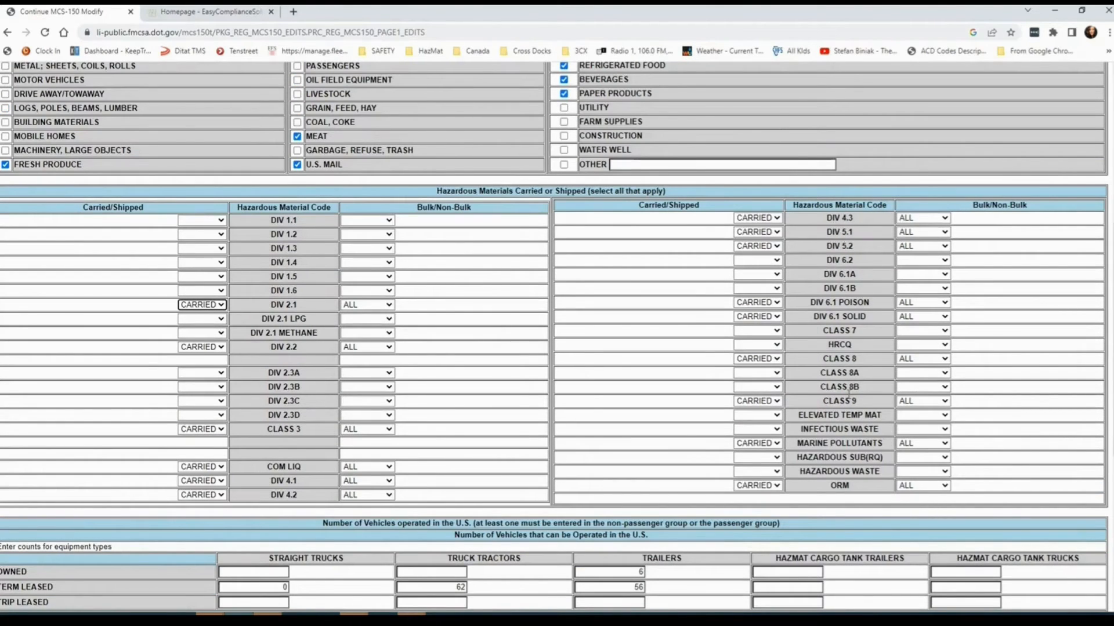
scroll(864, 471, "down", 1)
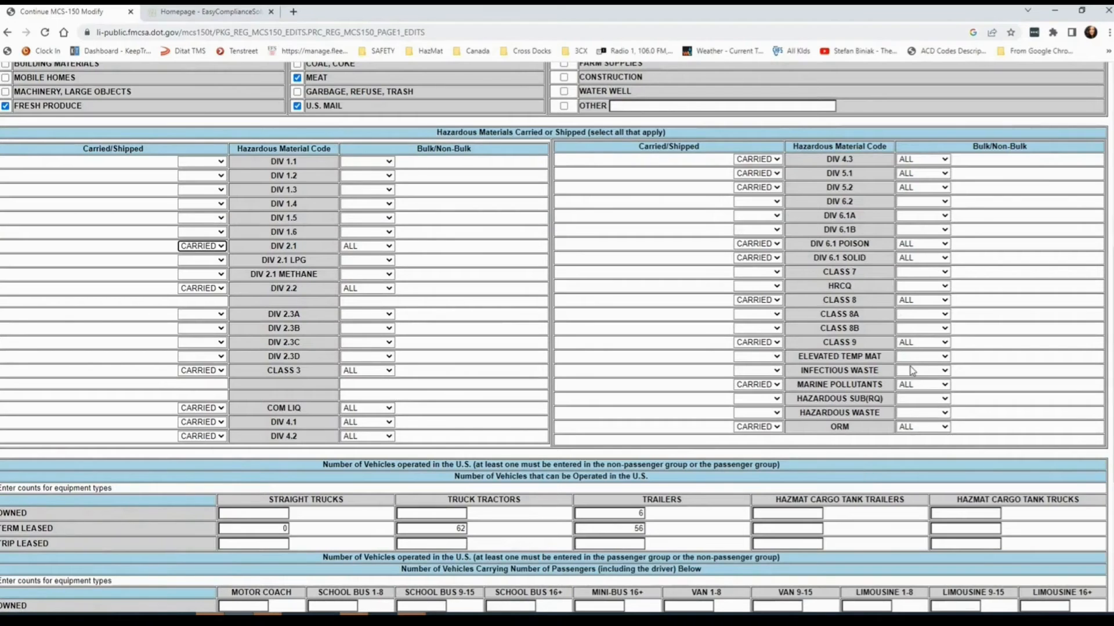
scroll(905, 370, "down", 1)
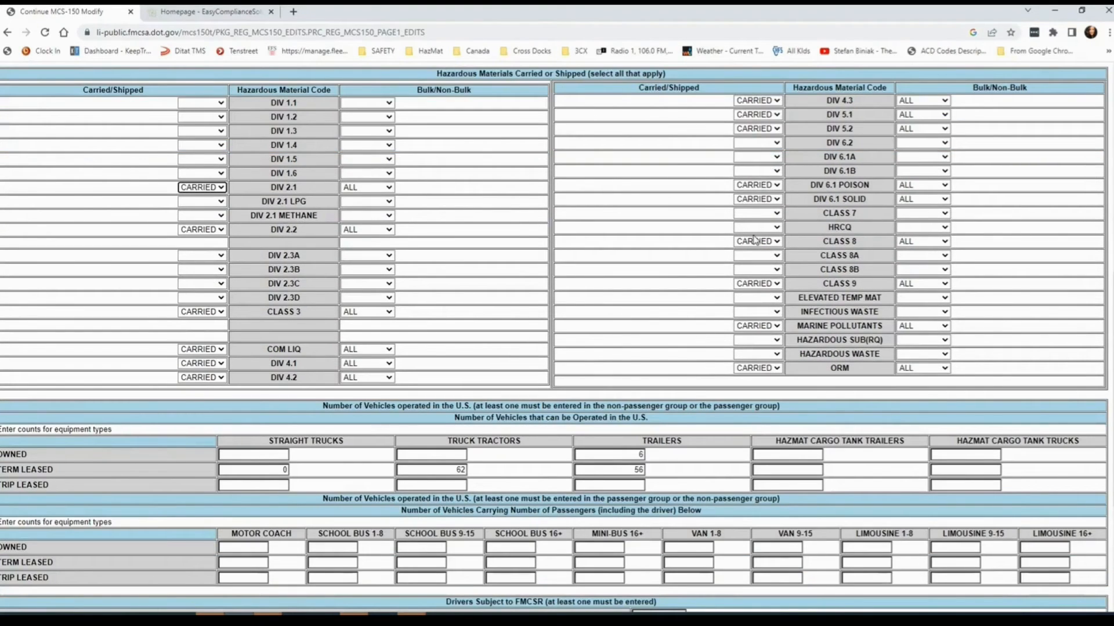
scroll(615, 458, "down", 1)
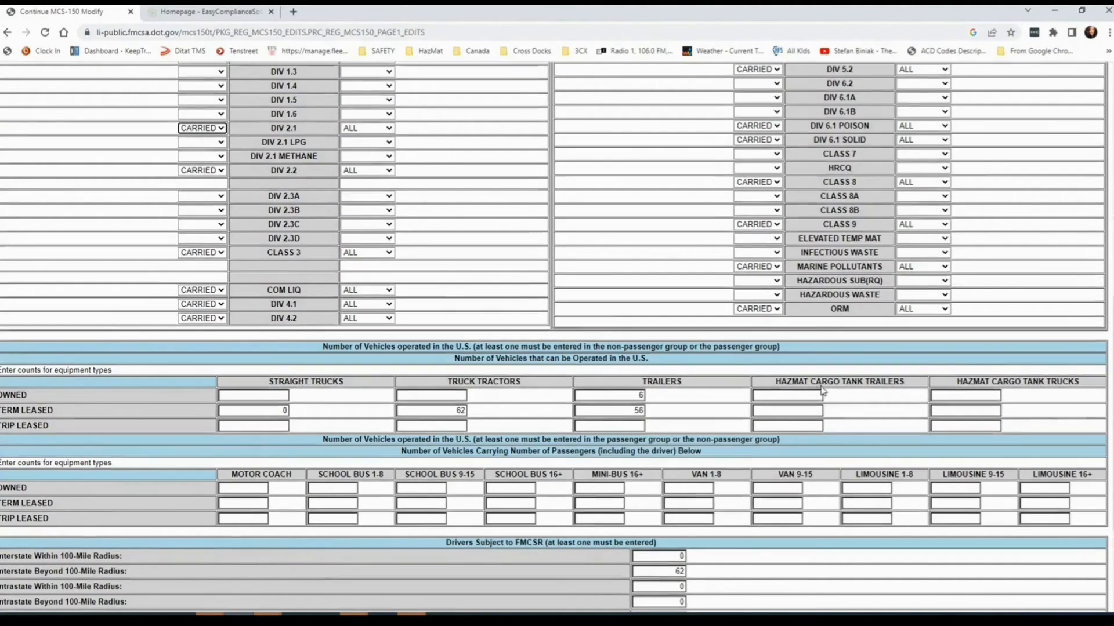
scroll(800, 400, "down", 1)
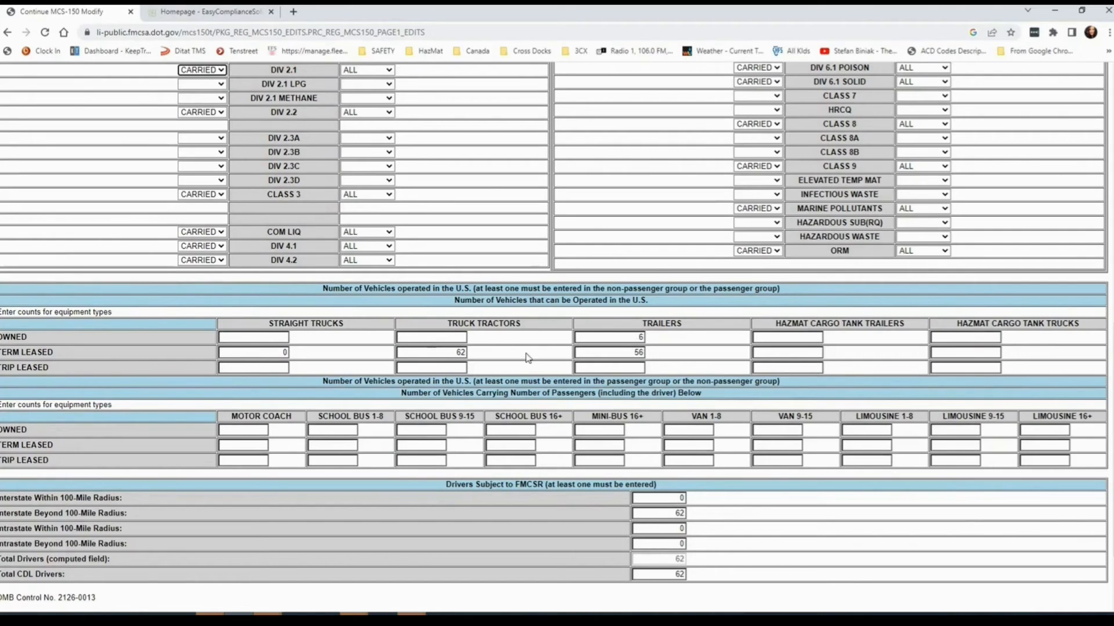
scroll(532, 358, "down", 1)
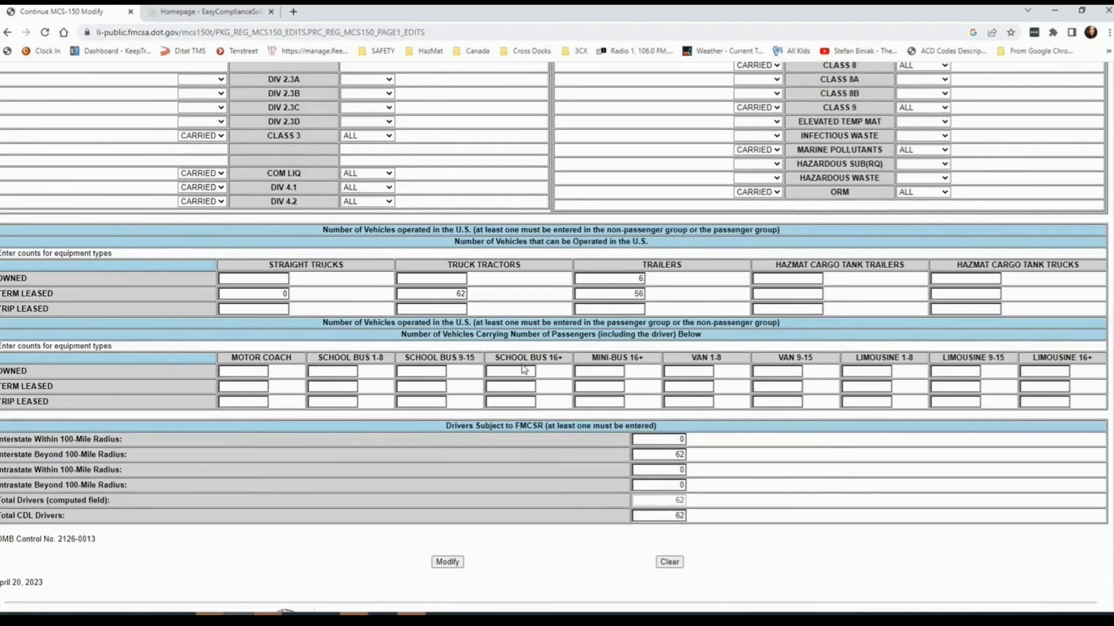
scroll(525, 369, "down", 1)
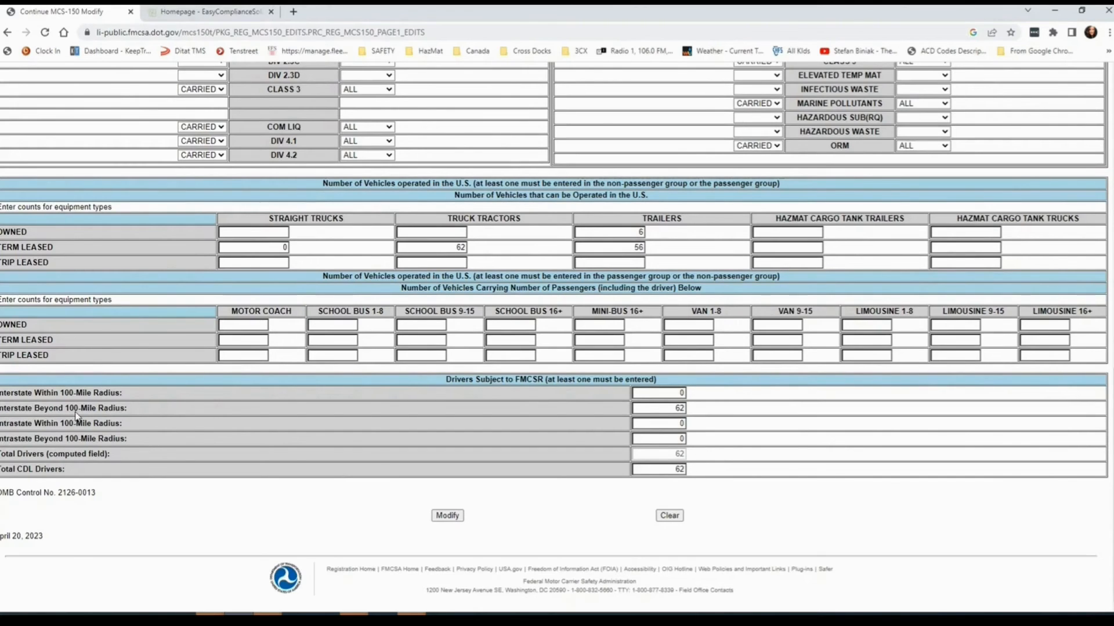
left_click_drag(665, 407, 686, 407)
left_click(537, 525)
Recheck the operation, cargo, hazardous materials and vehicle sections, and submit the MCS-150 modifications.
scroll(747, 511, "up", 3)
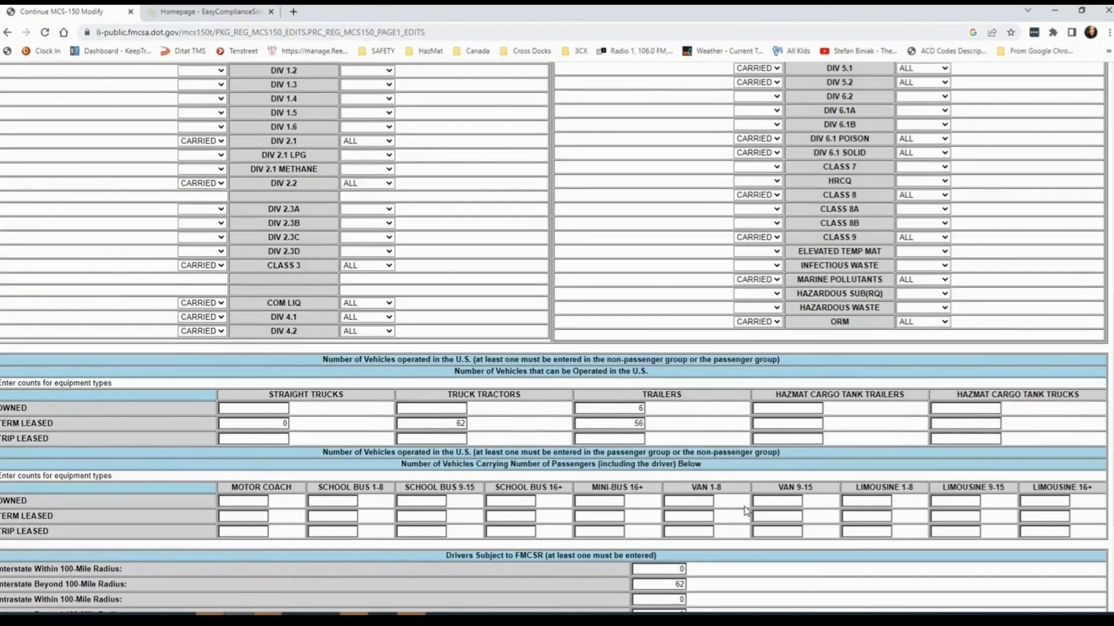
scroll(746, 510, "up", 4)
scroll(746, 510, "up", 3)
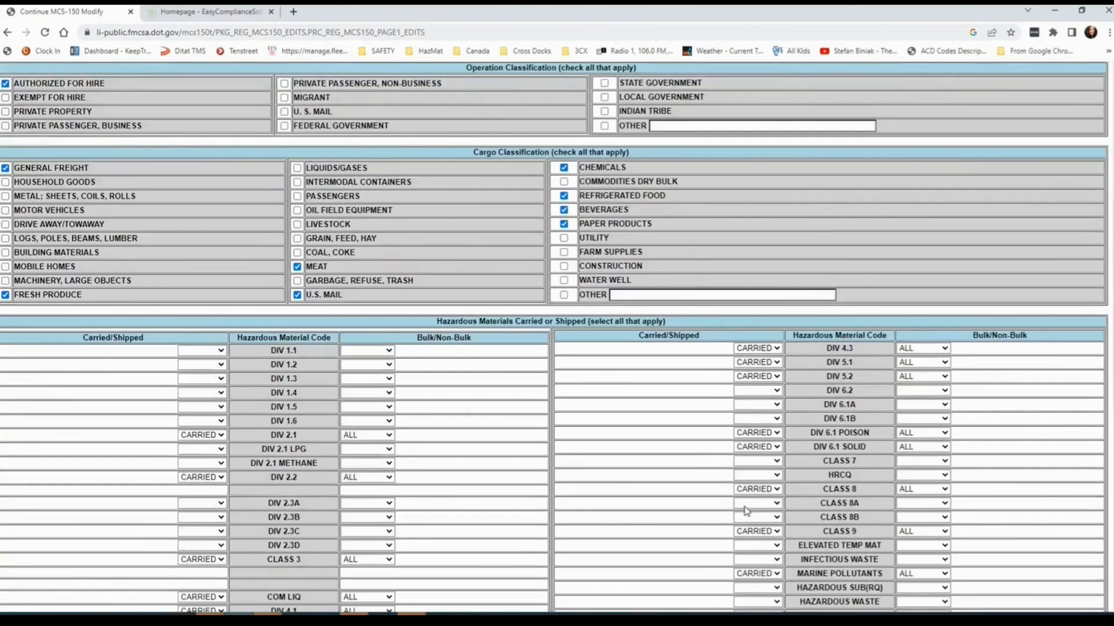
scroll(620, 352, "down", 5)
scroll(618, 356, "down", 6)
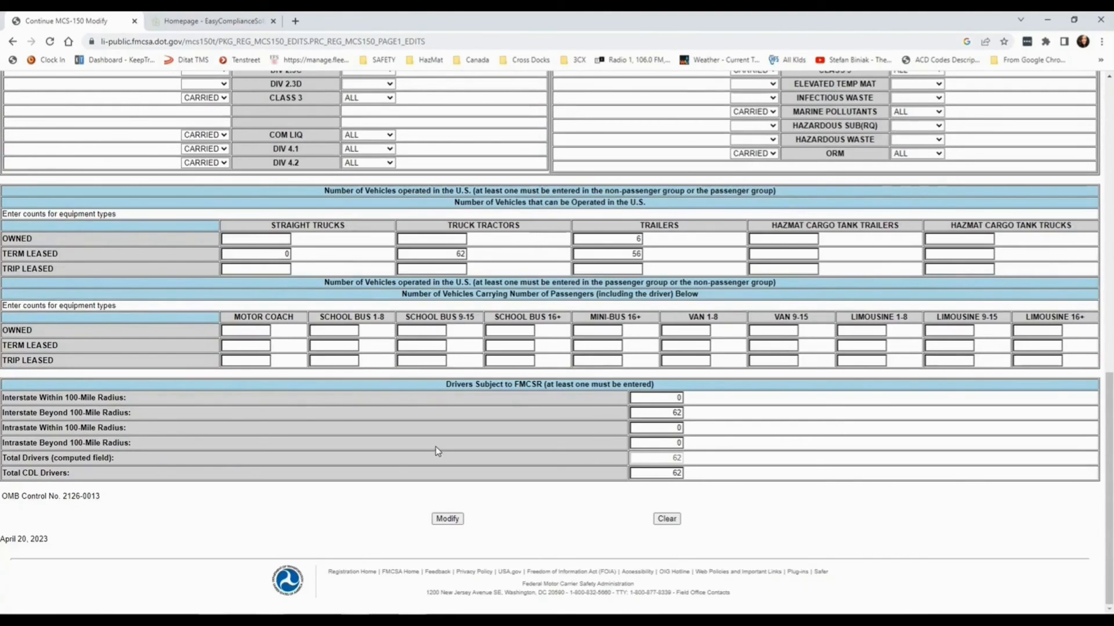
left_click(446, 519)
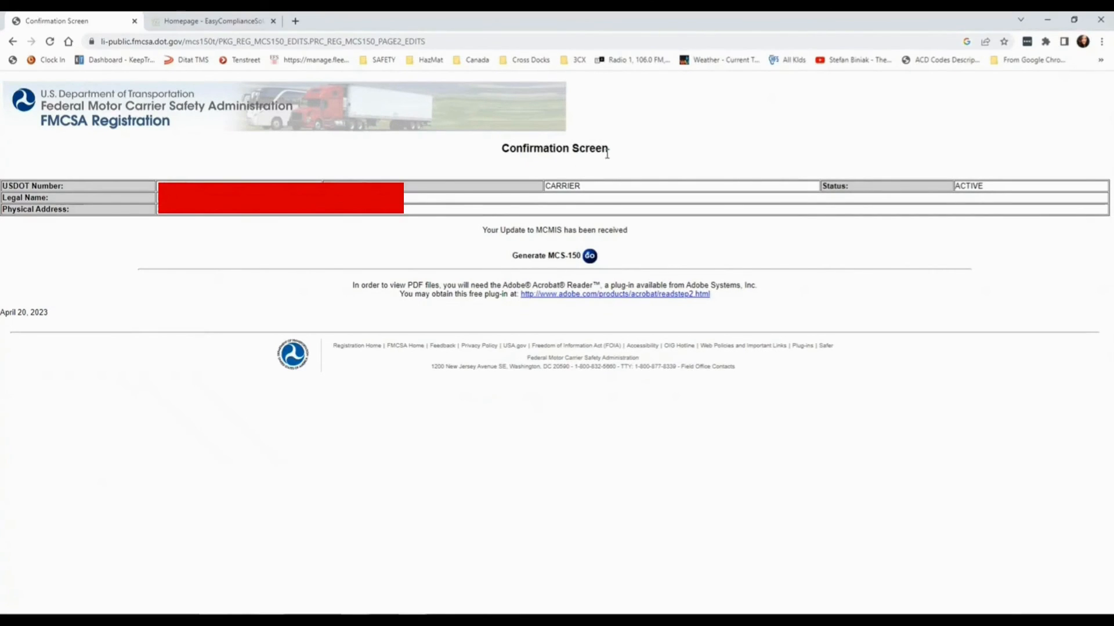
Generate the MCS-150 report from the confirmation screen and look through the Motor Carrier Identification Report.
left_click_drag(514, 253, 591, 257)
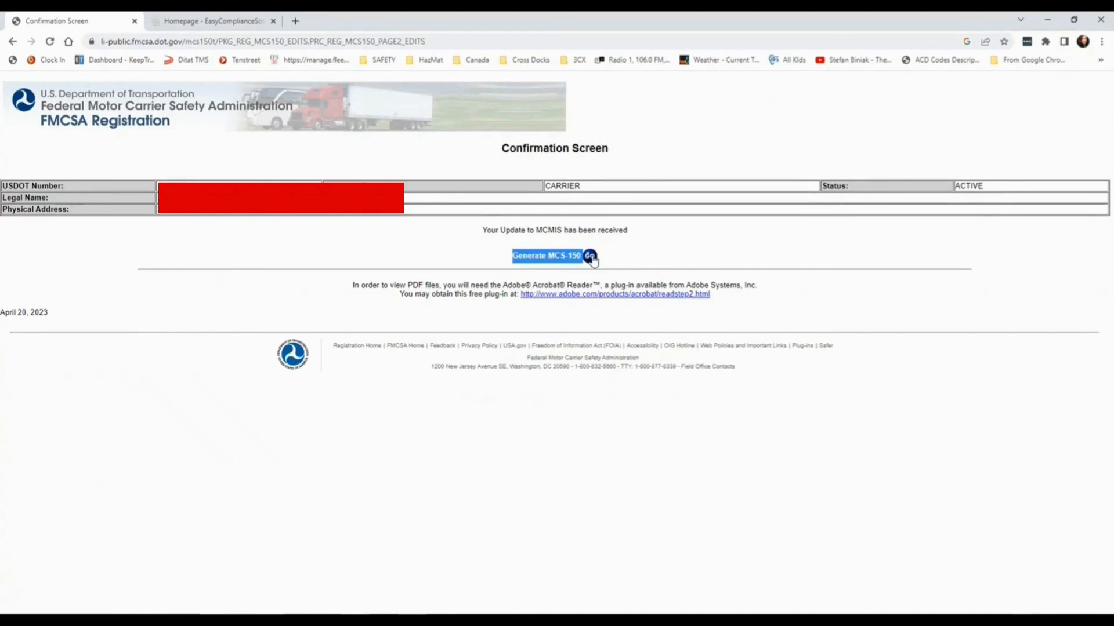
left_click(497, 259)
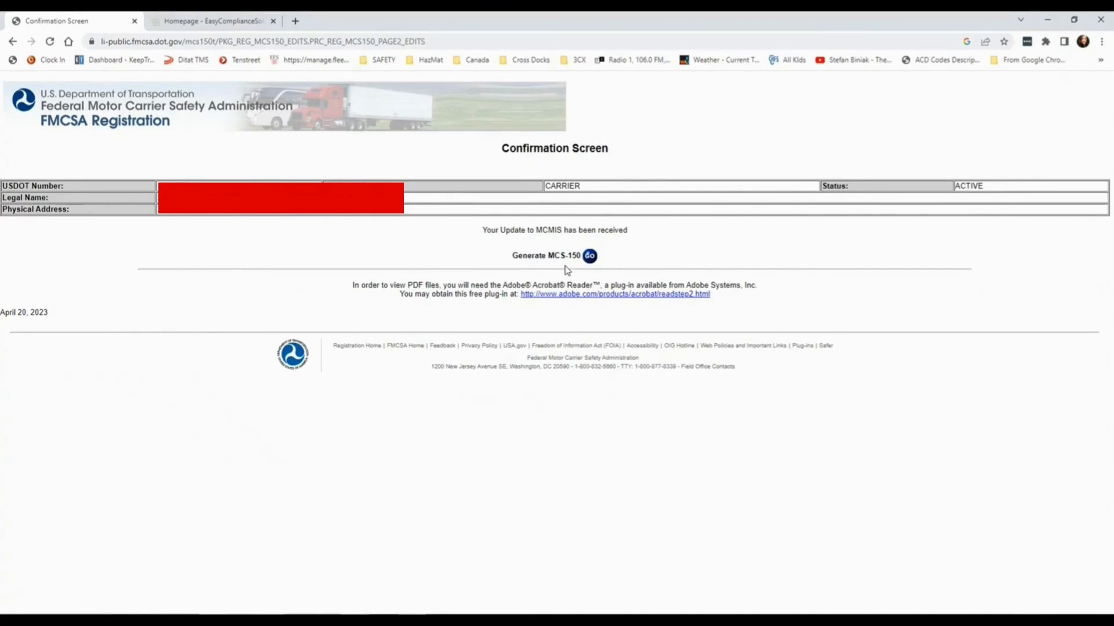
left_click(590, 259)
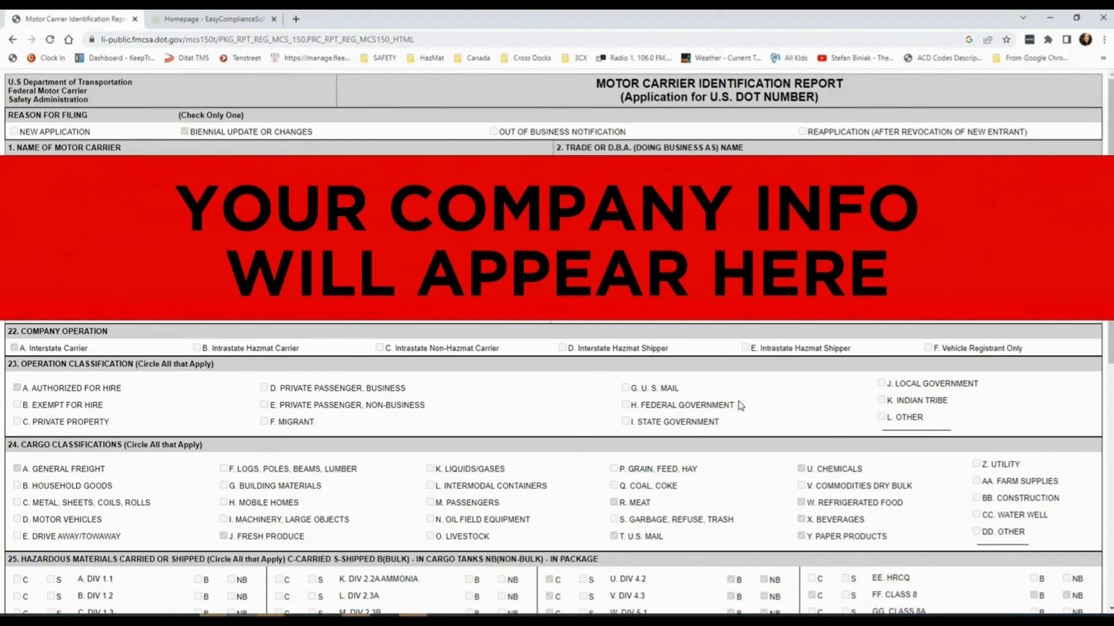
scroll(744, 417, "down", 8)
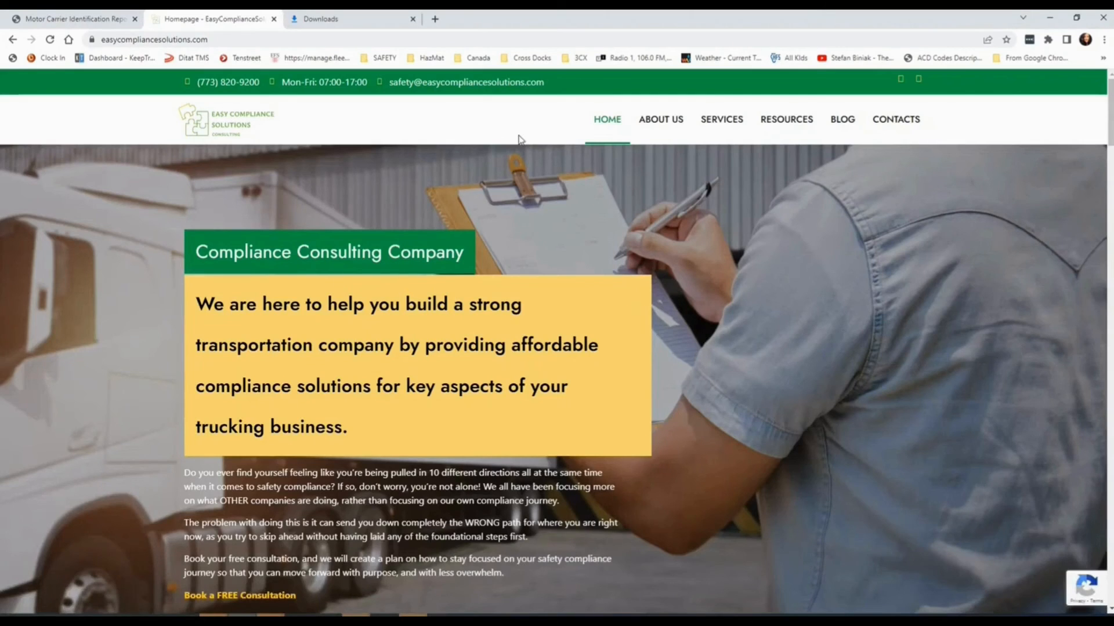
Open the contacts page of the Easy Compliance Solutions website.
left_click(894, 121)
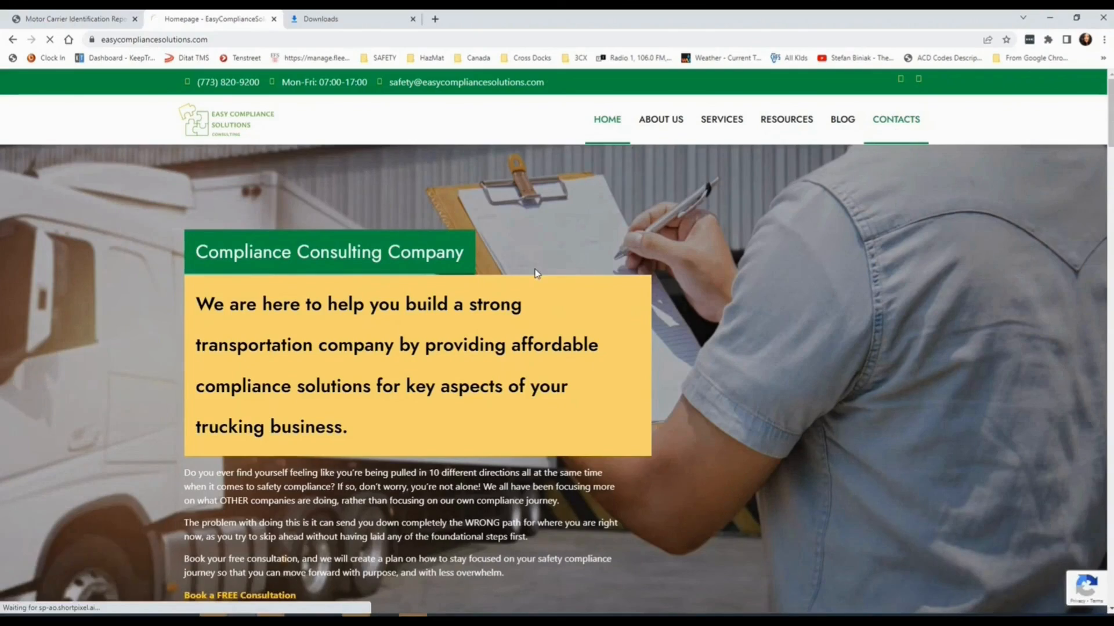